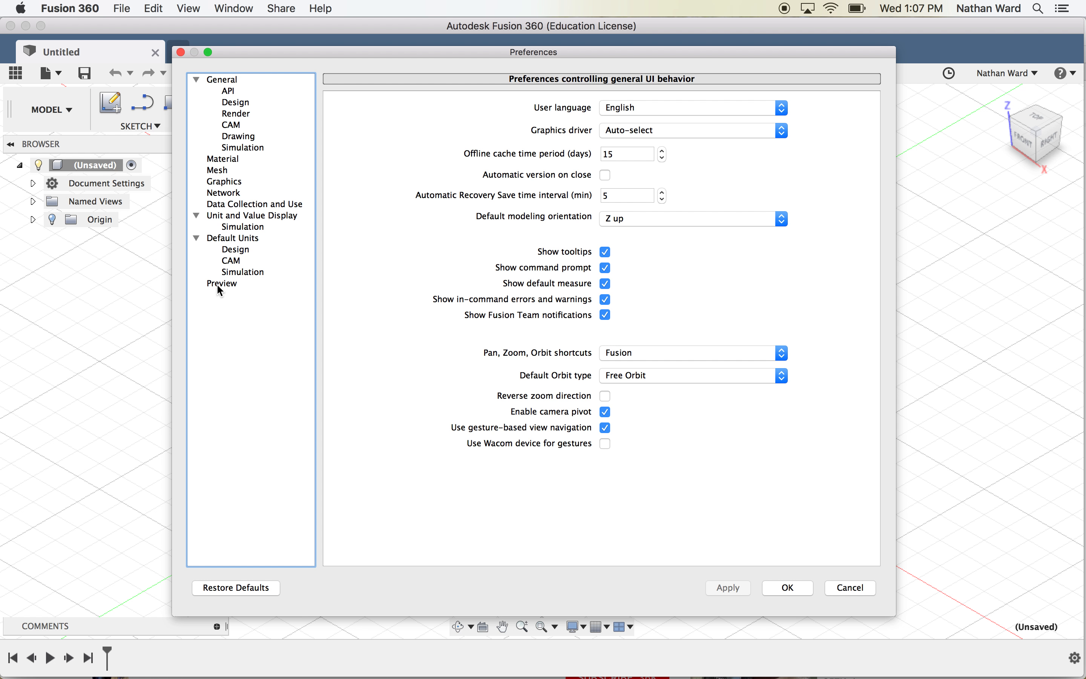
Step: Review the preview functionality preferences and accept them with Mesh Workspace enabled
click(217, 285)
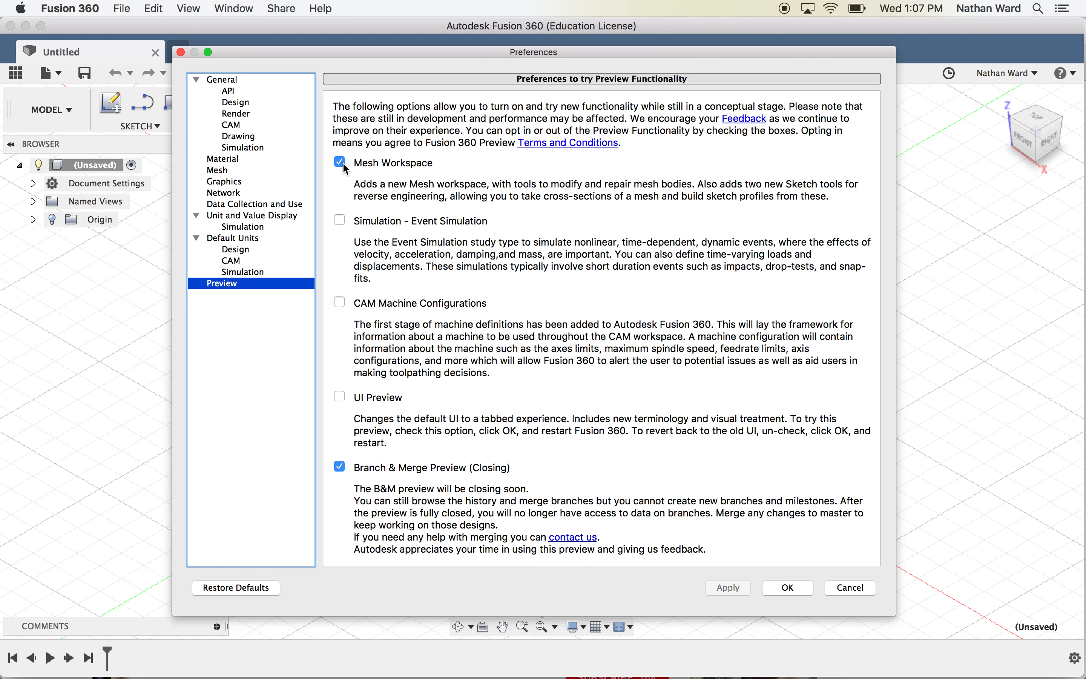
click(790, 589)
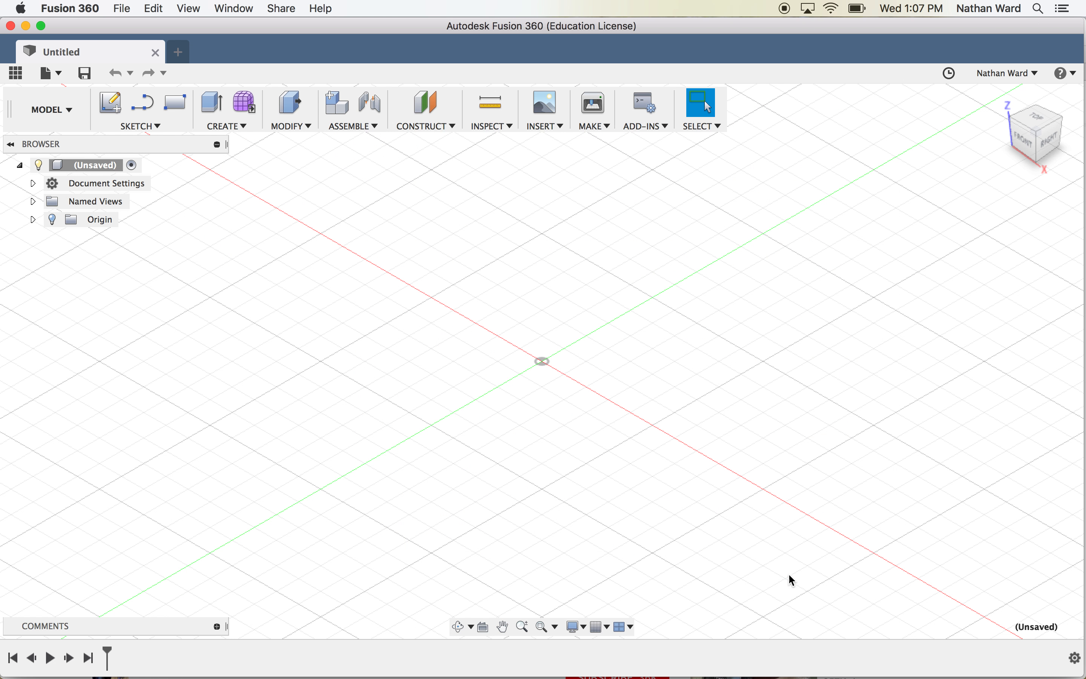
click(71, 114)
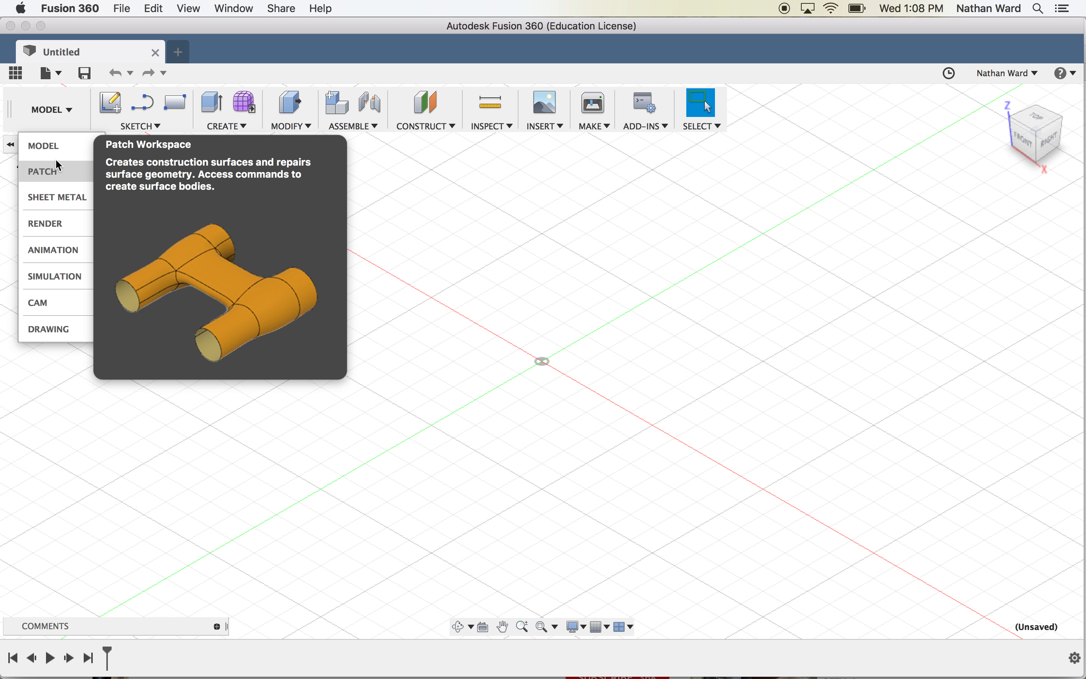
click(325, 191)
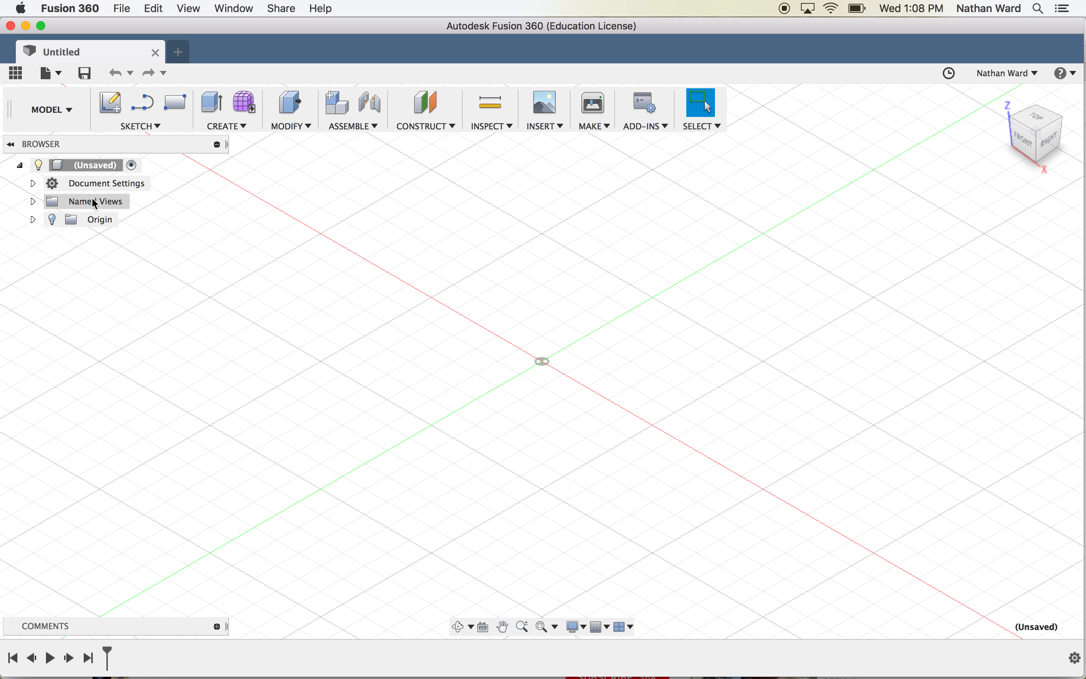
Step: Turn off design history capture for the unsaved design and accept the removal of its timeline
right_click(93, 165)
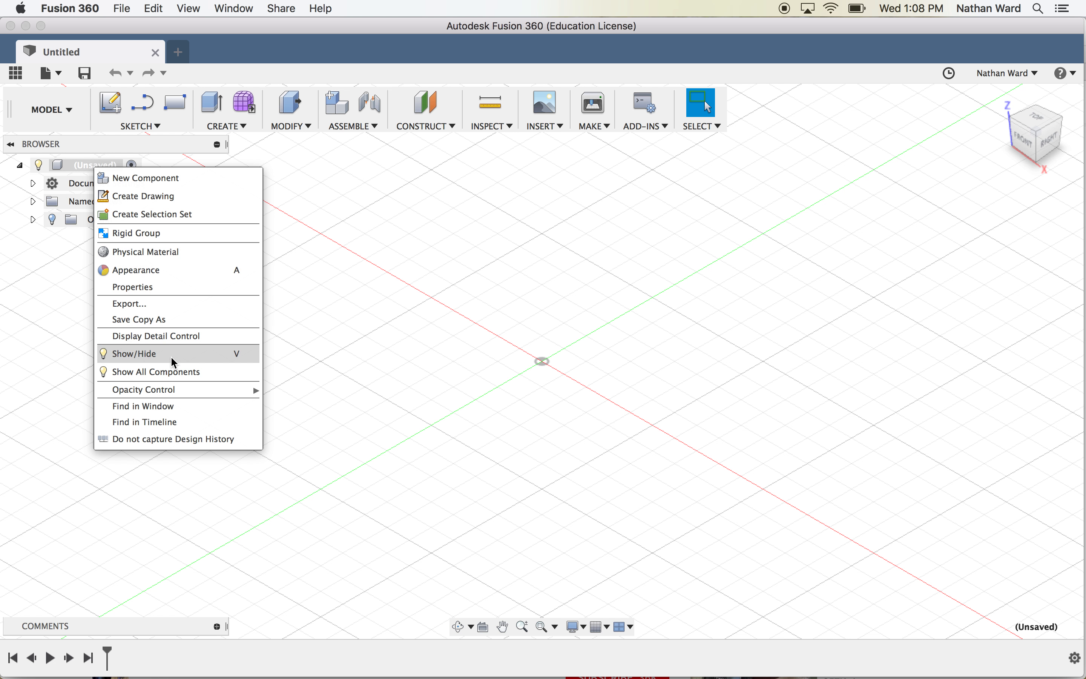
click(190, 439)
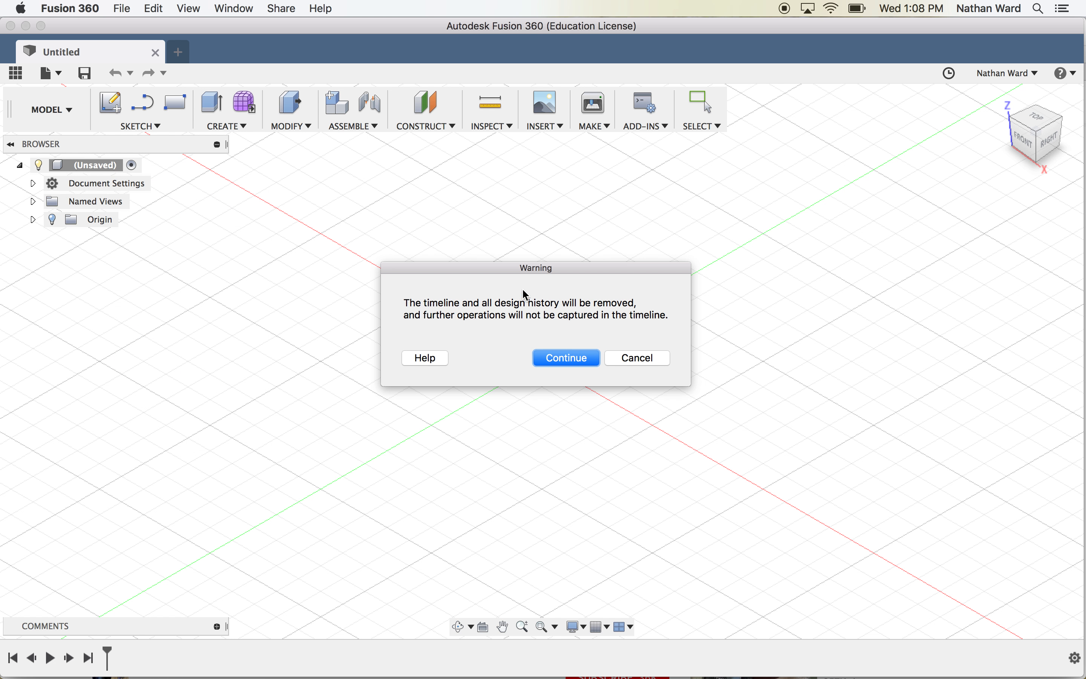
click(566, 359)
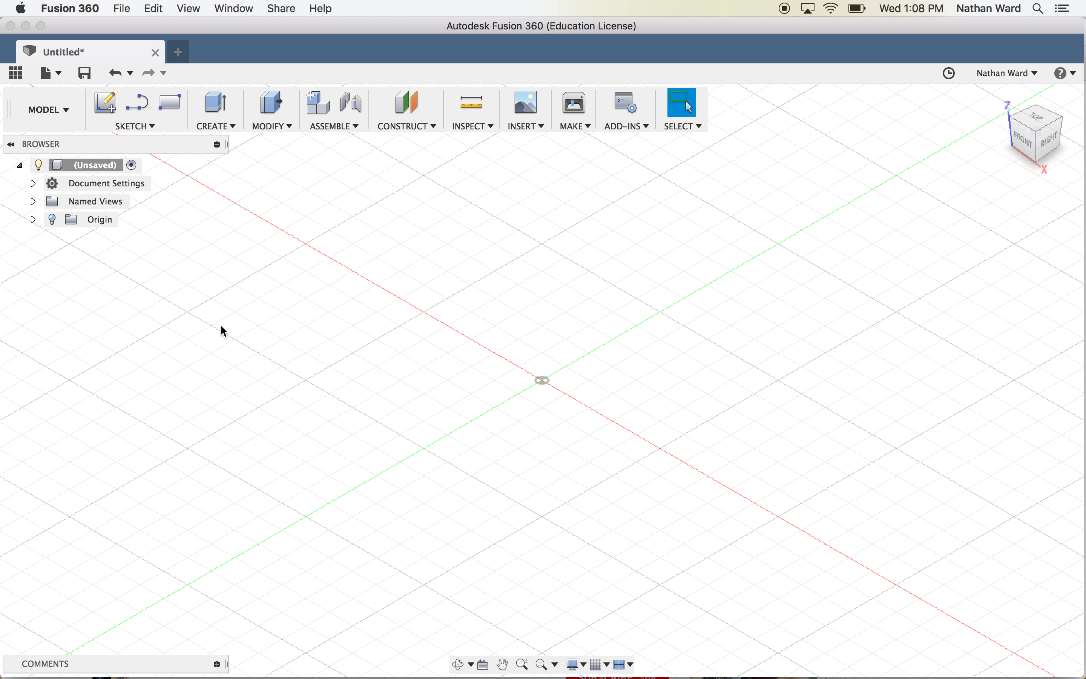
Step: Switch to the Mesh workspace and insert model.stl from the ROS drive with millimeter units
click(64, 110)
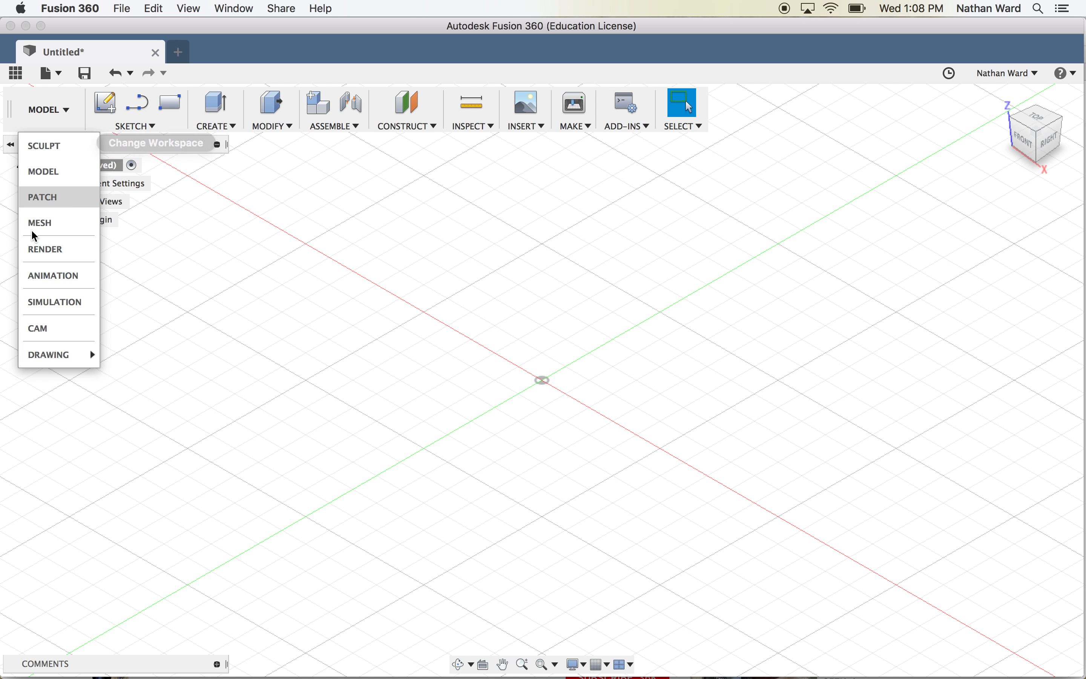
click(47, 226)
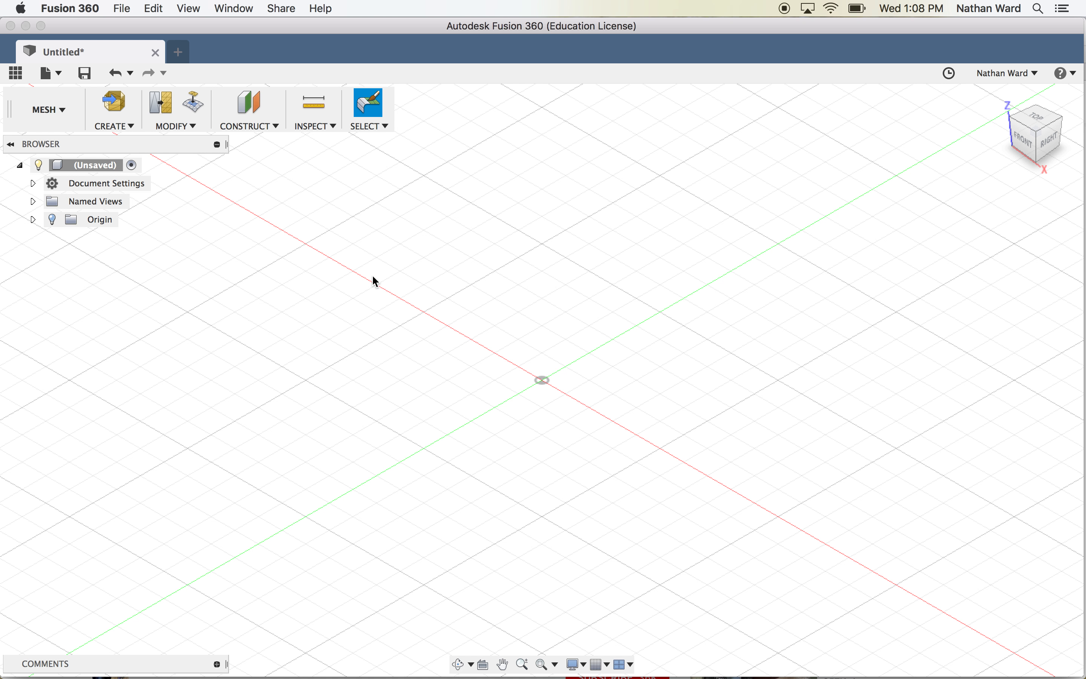
click(123, 127)
click(122, 143)
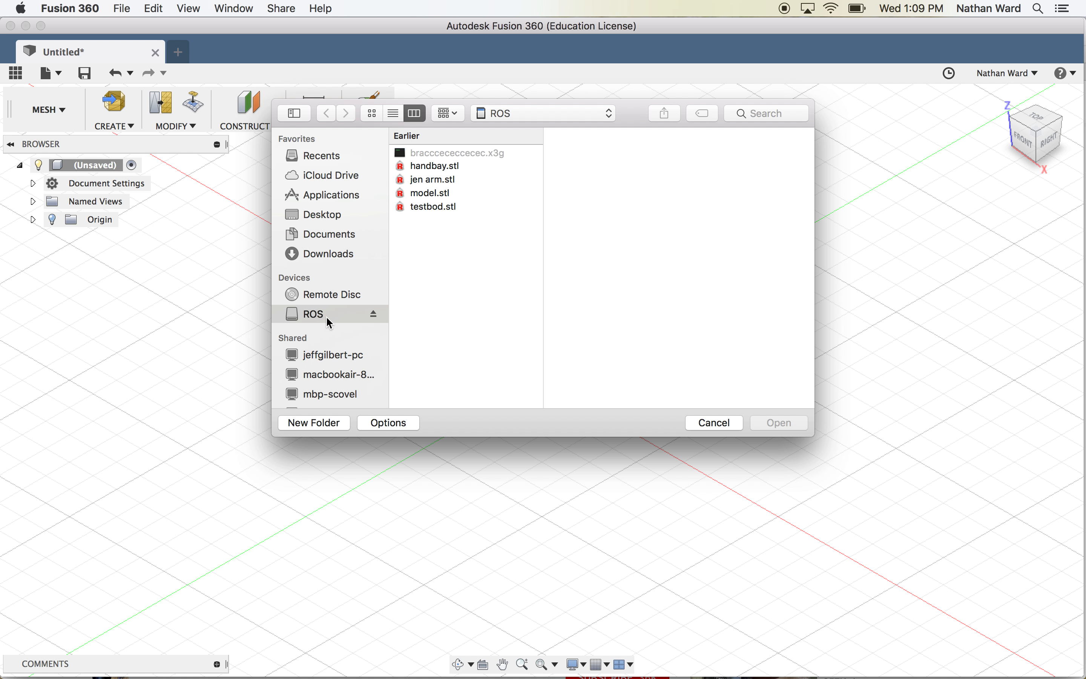
click(422, 195)
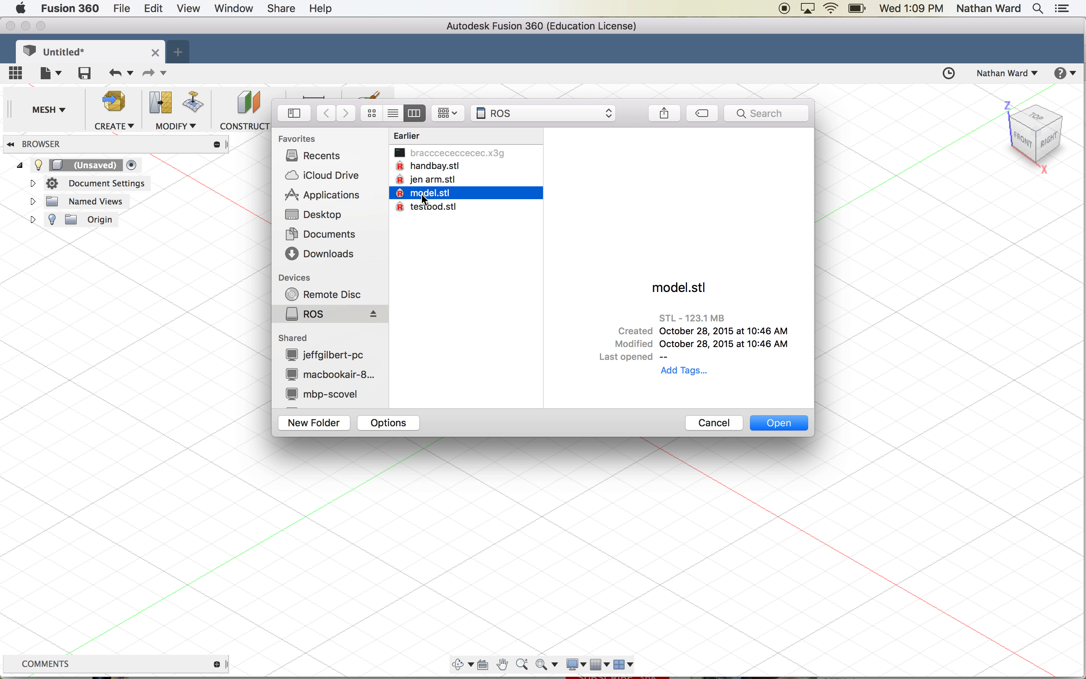
click(781, 423)
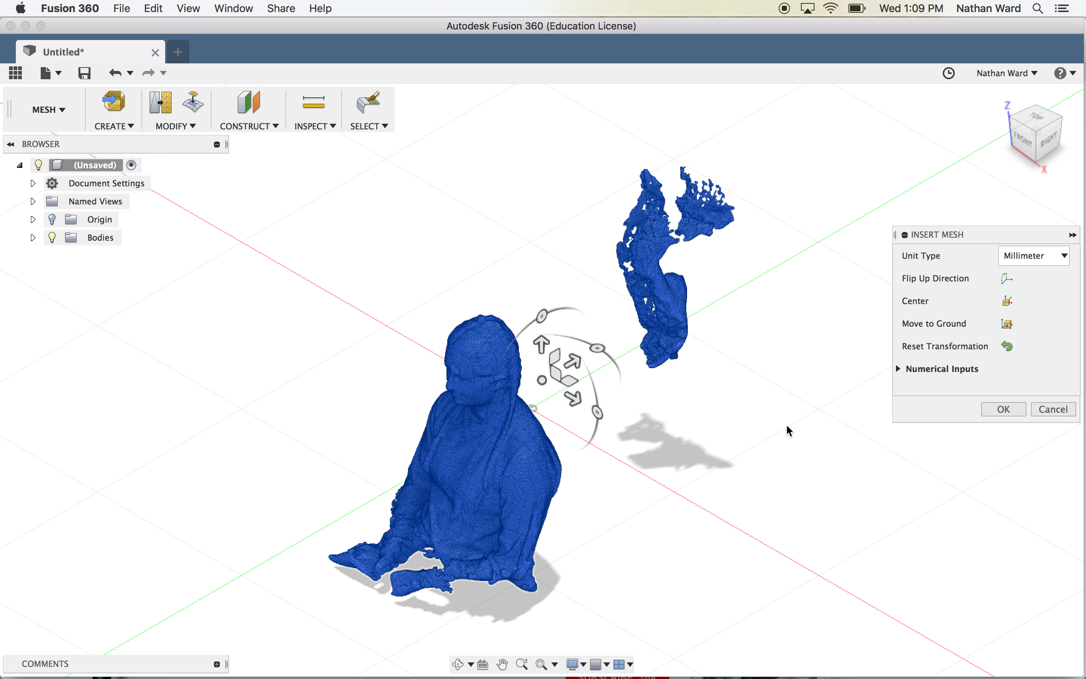
click(1004, 409)
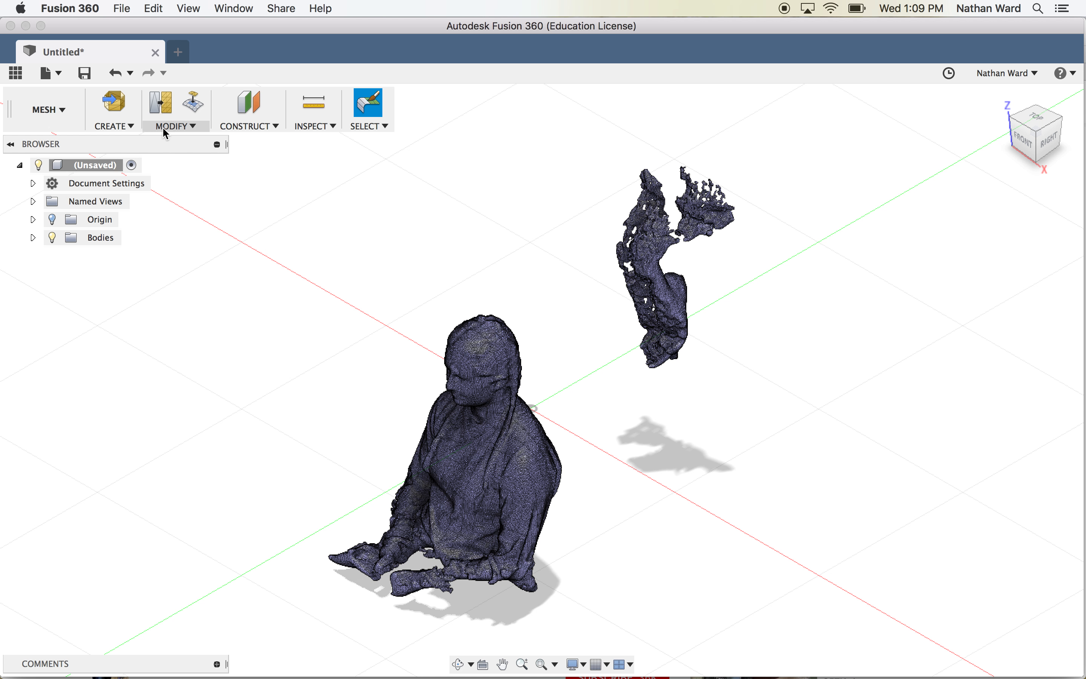
Step: Start a Plane Cut on the imported mesh body and rotate the cutting plane by -90 degrees so it lies horizontally
click(179, 126)
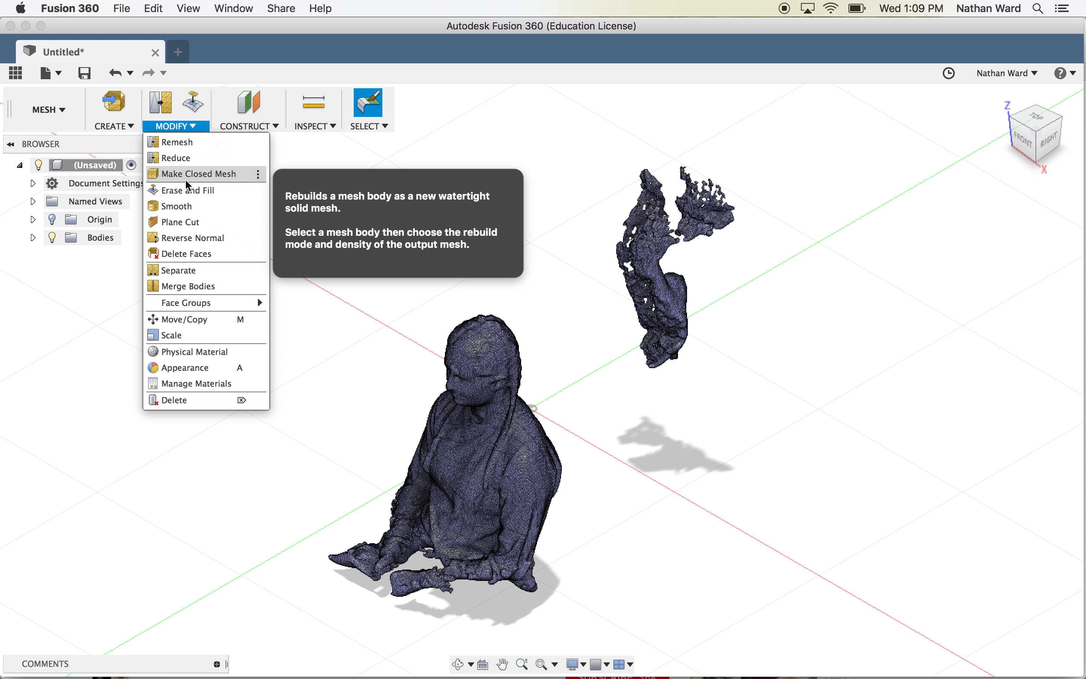
click(179, 224)
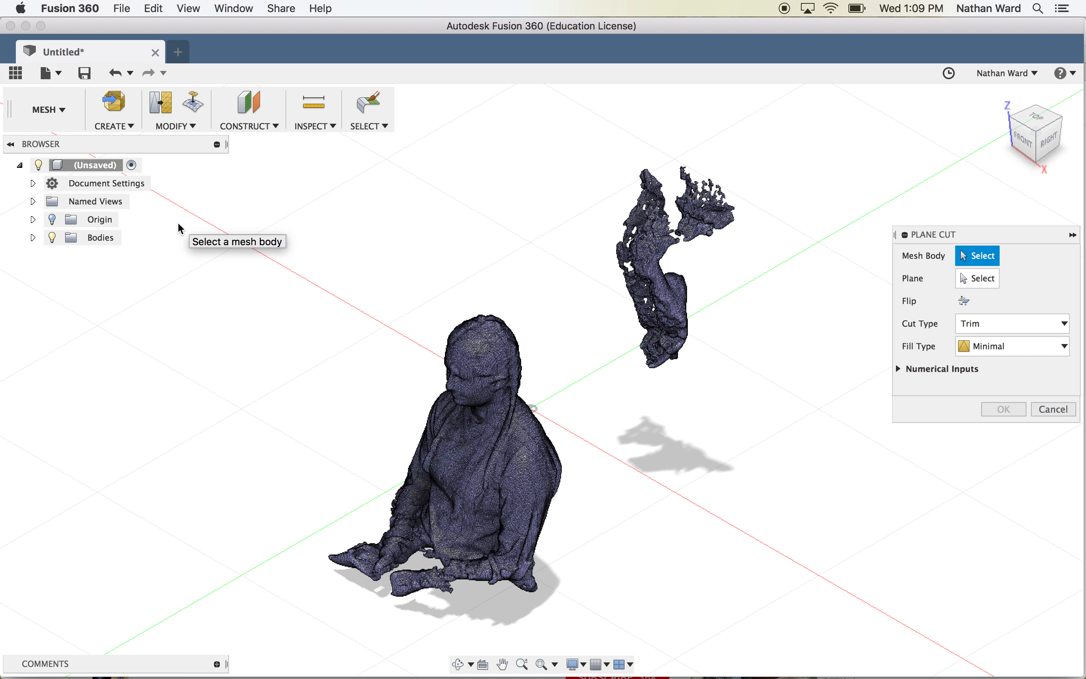
click(33, 238)
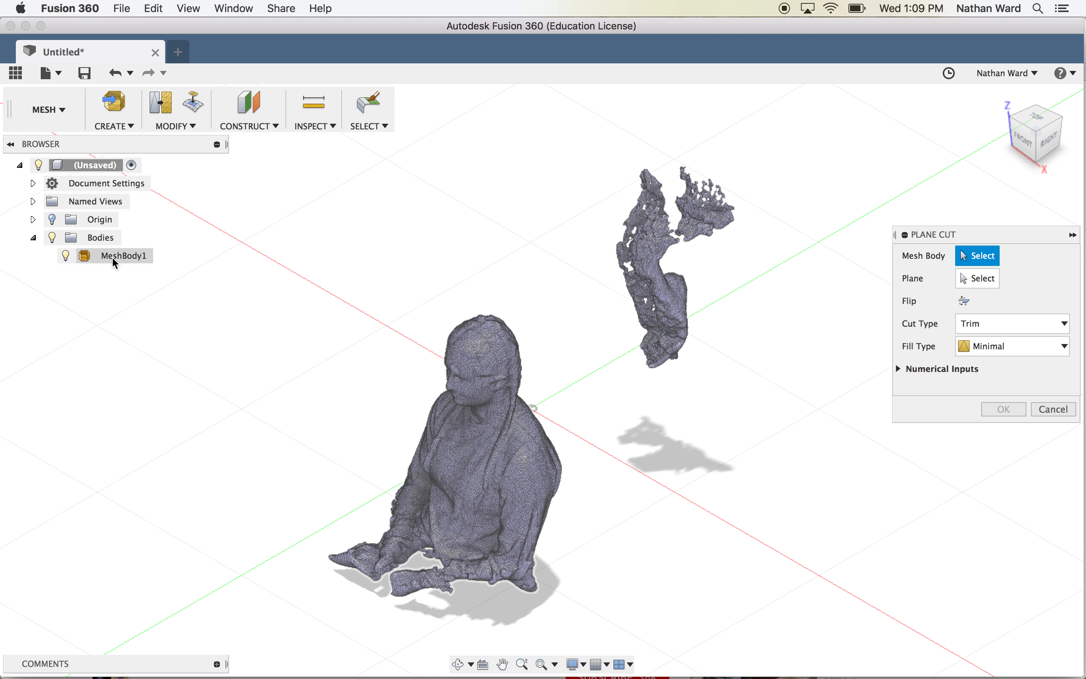
click(115, 259)
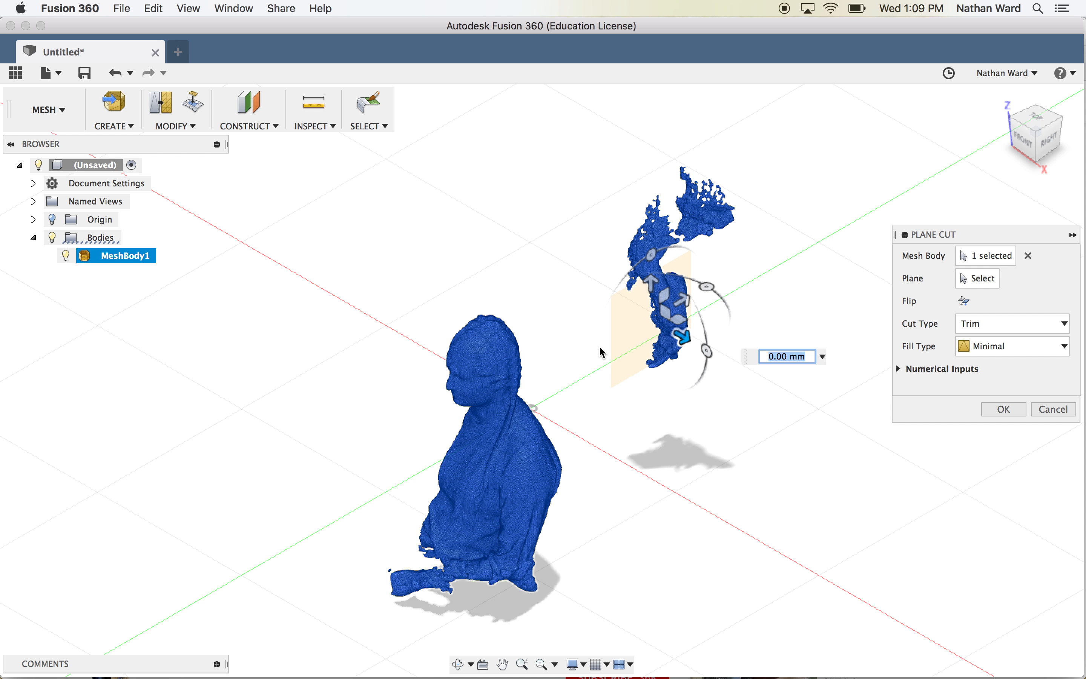
click(707, 349)
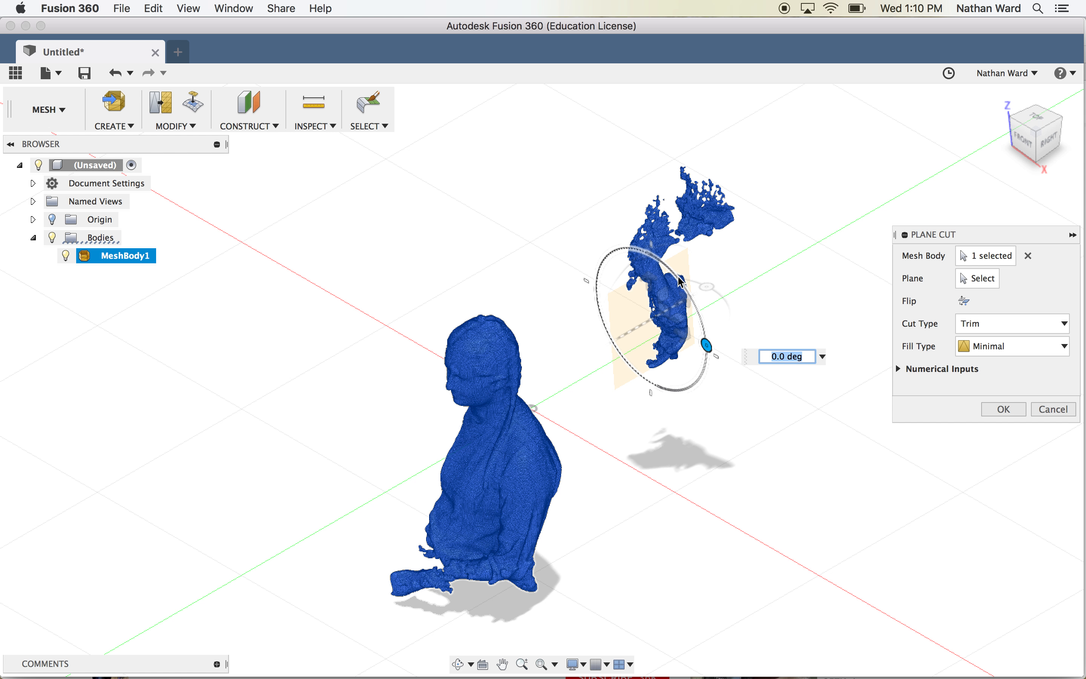
text(-90)
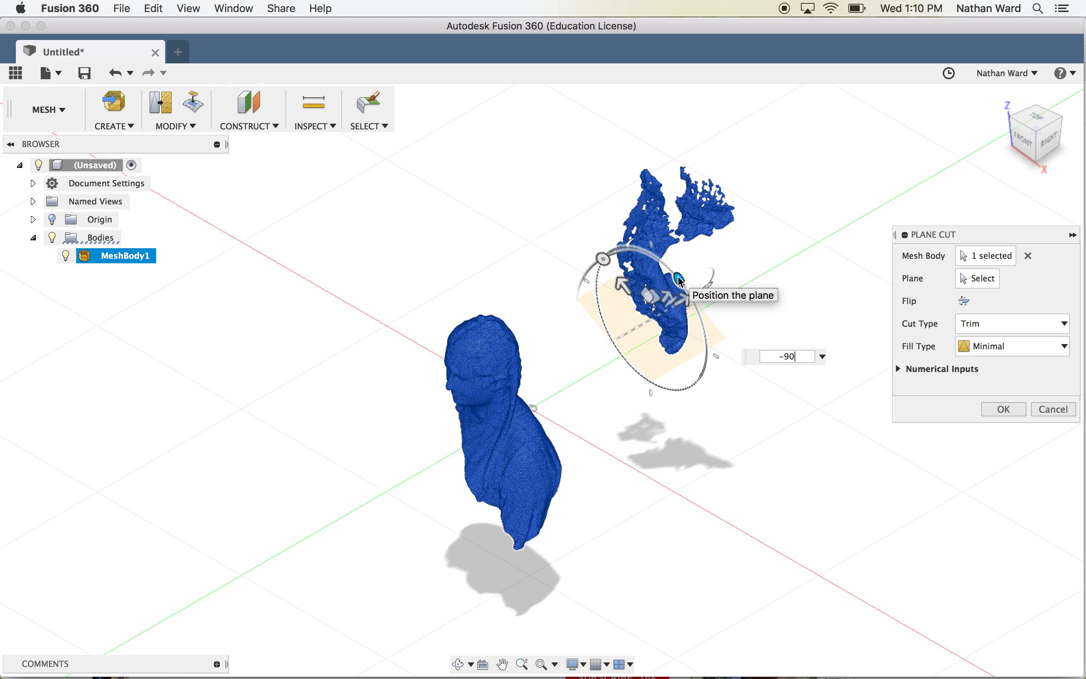
key(Return)
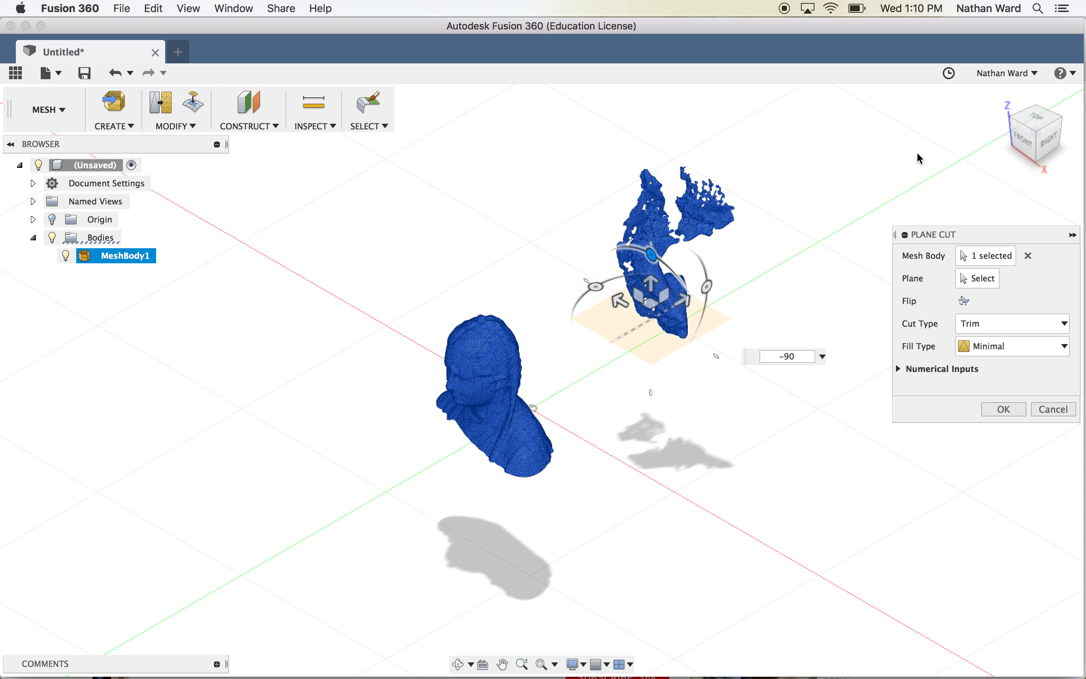
Step: Working from the front view, lower the cutting plane to an offset of -0.10 mm, across the chest below the shoulders
click(1028, 144)
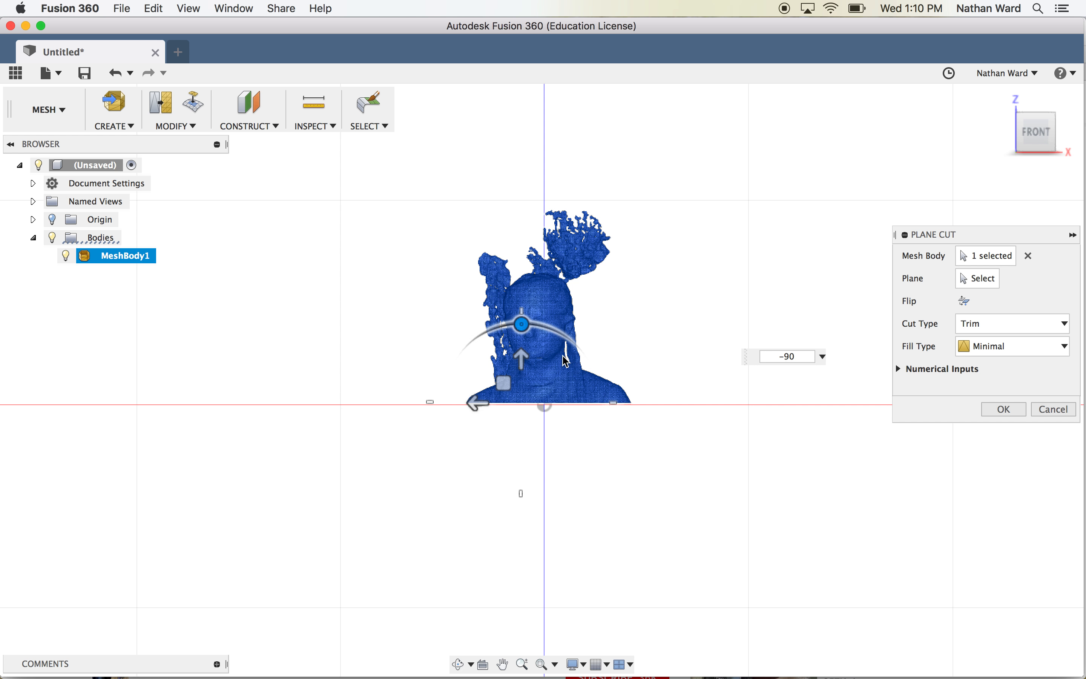
click(523, 359)
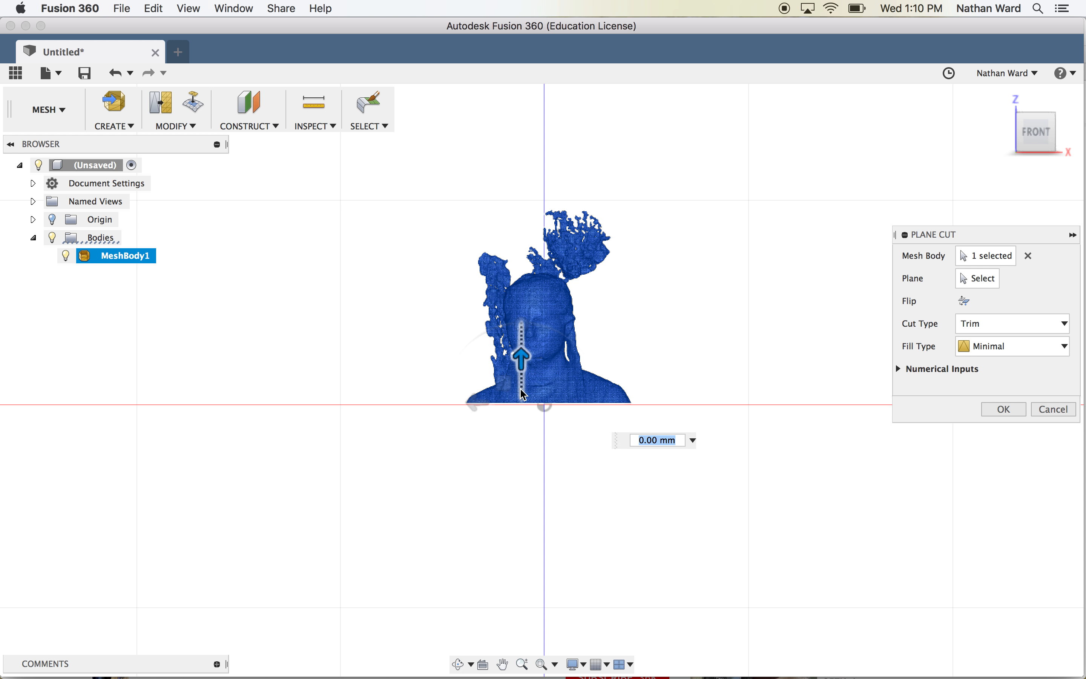
drag(523, 394, 524, 394)
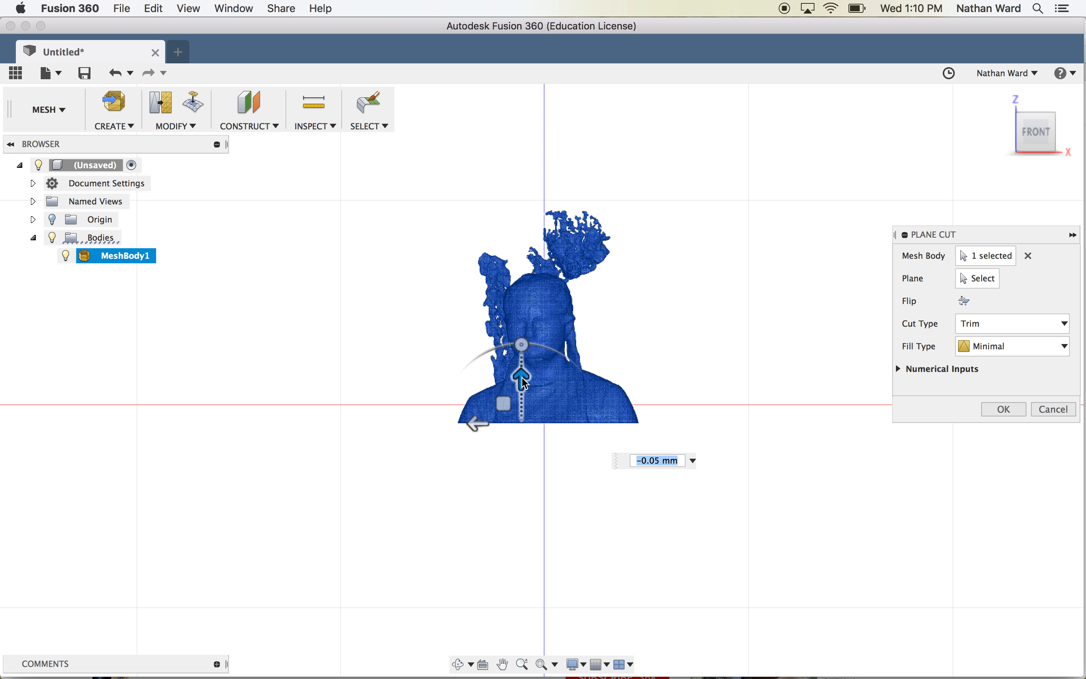
click(522, 379)
drag(523, 380, 522, 381)
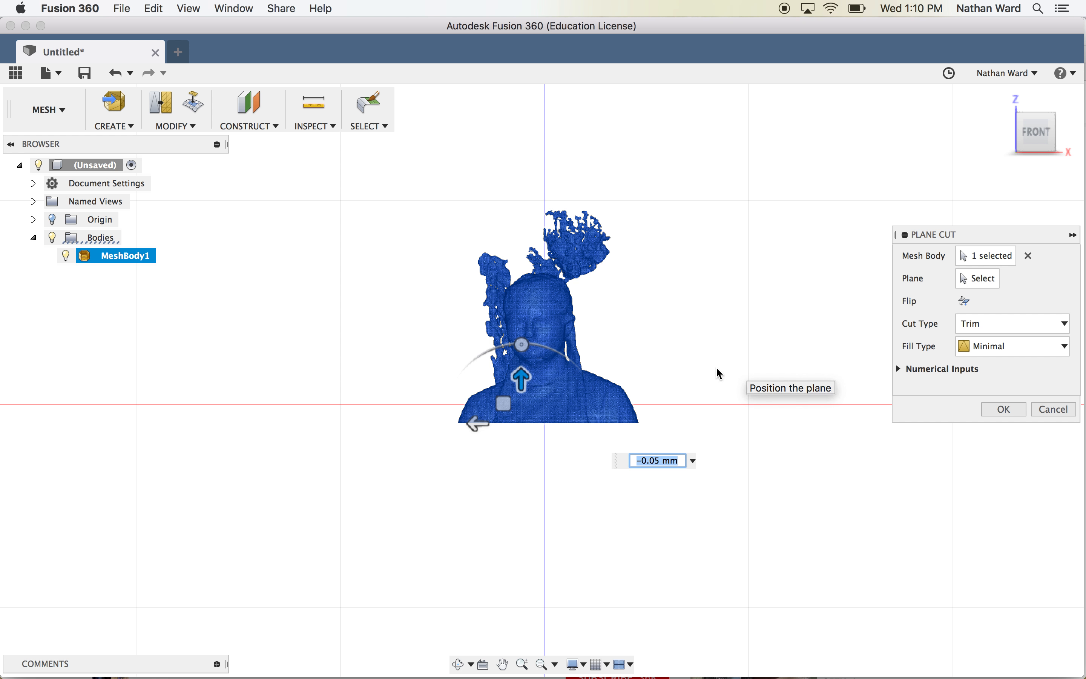
drag(522, 380, 524, 393)
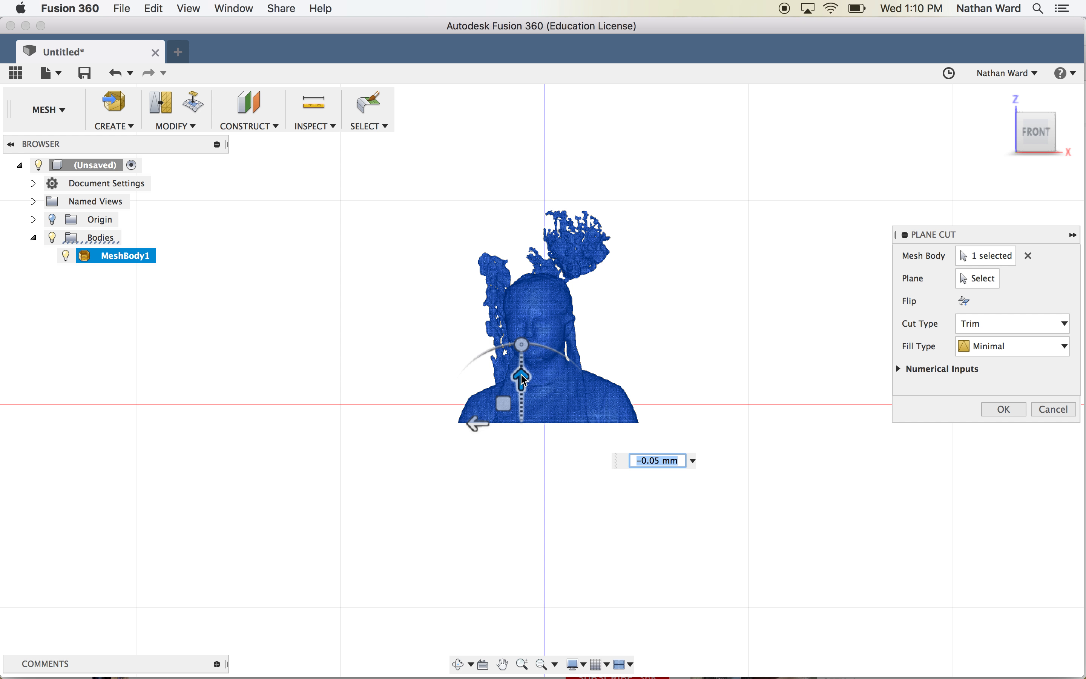
drag(522, 382, 522, 393)
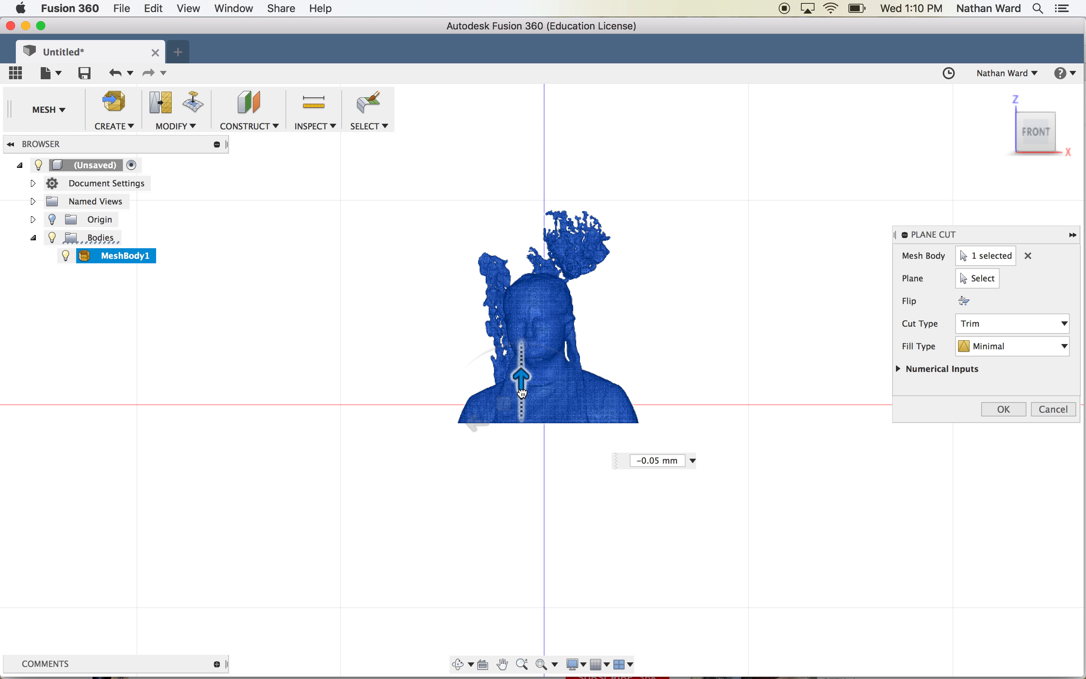
drag(522, 393, 525, 398)
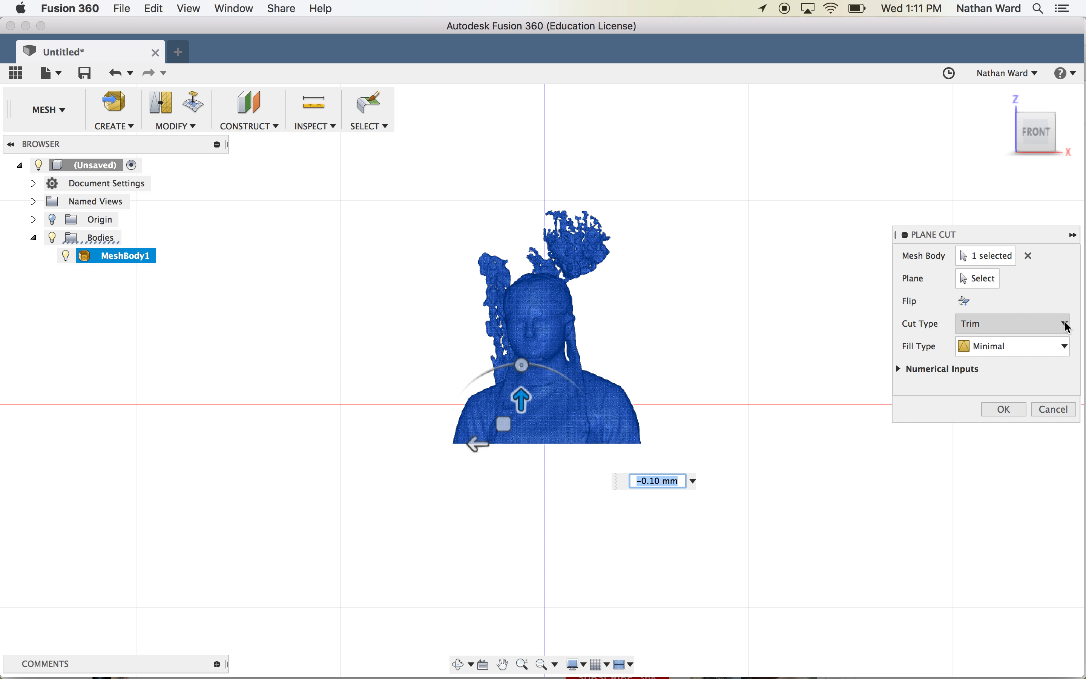
Step: Trim the mesh at the cutting plane using the Minimal fill type
click(1066, 347)
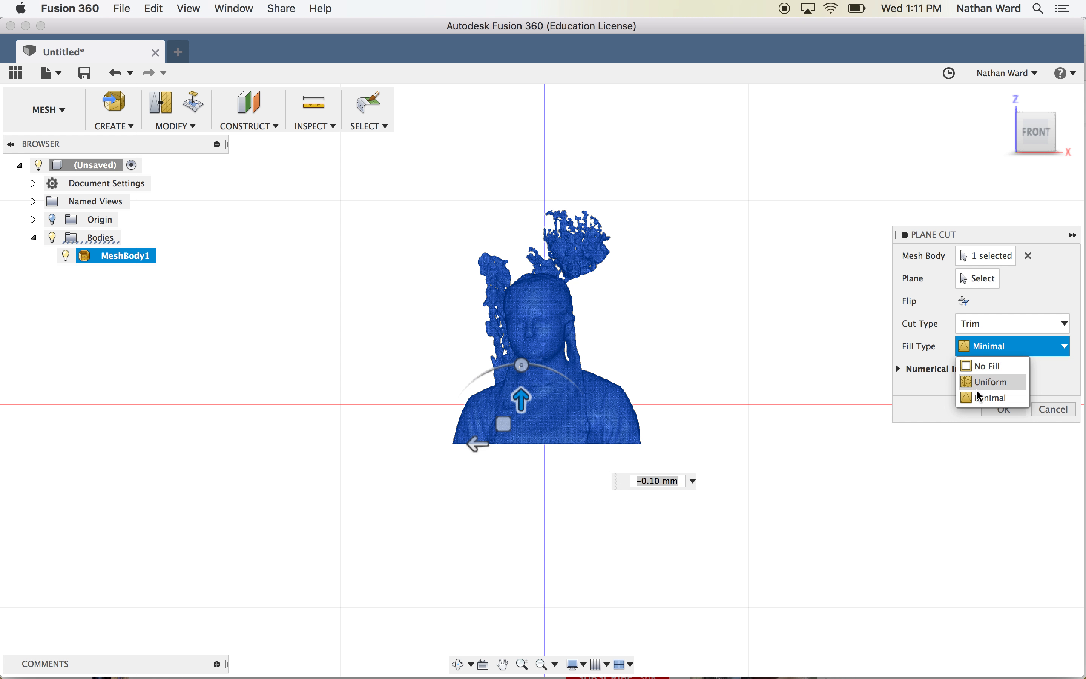
click(987, 396)
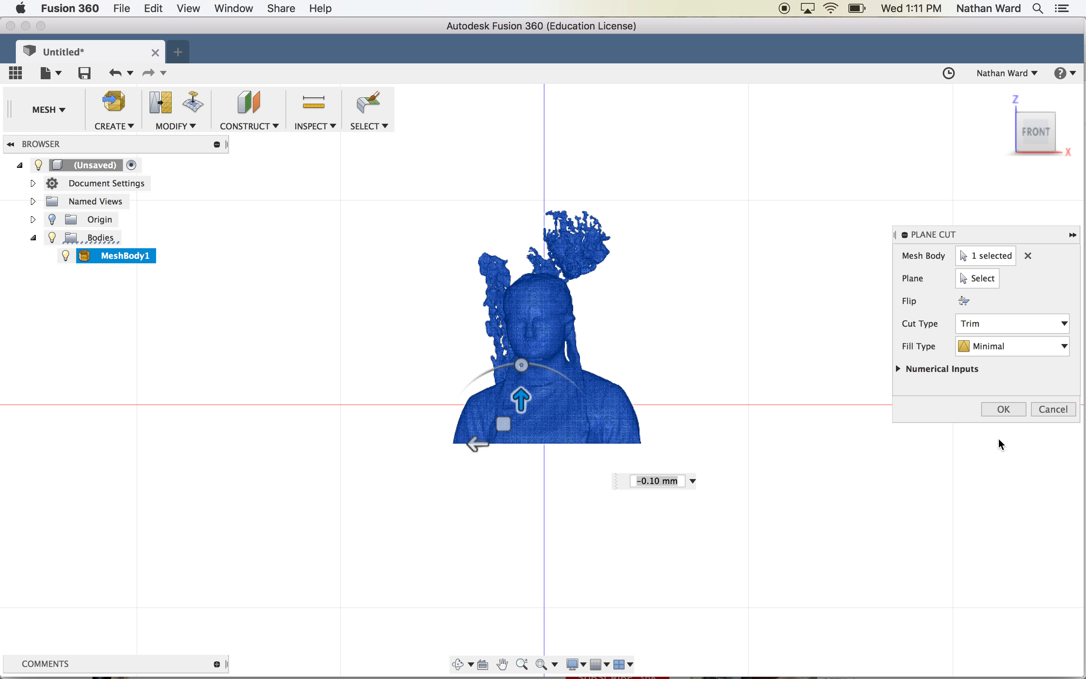
click(1009, 410)
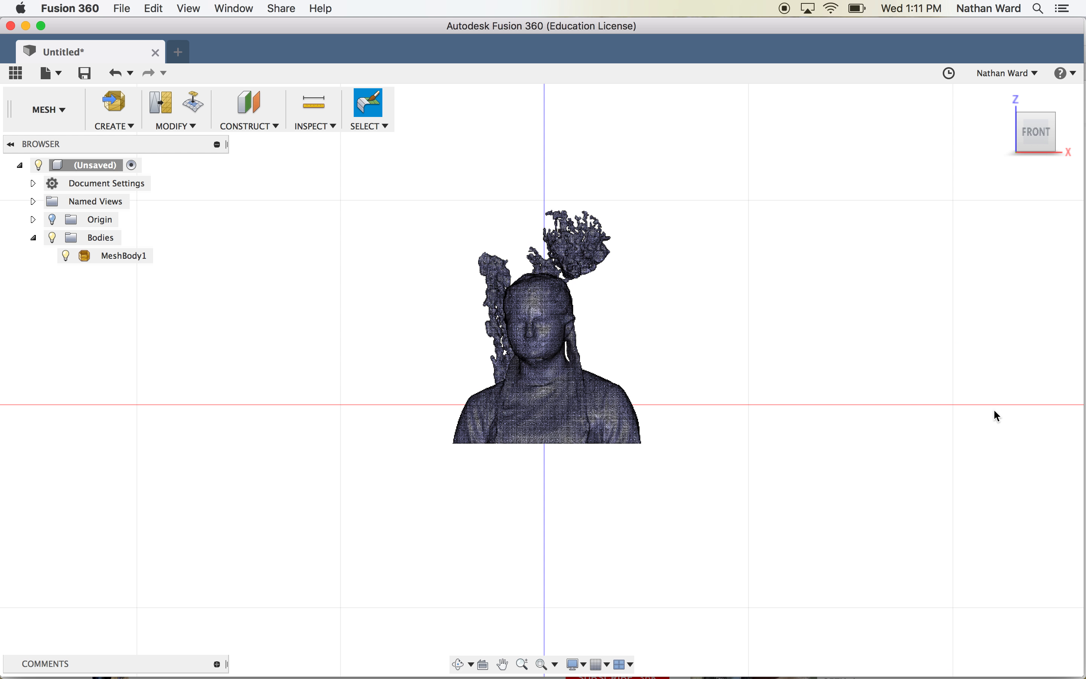
Step: Examine the filled cut face on the underside of the bust, then restore the home view
click(459, 664)
drag(686, 542, 642, 548)
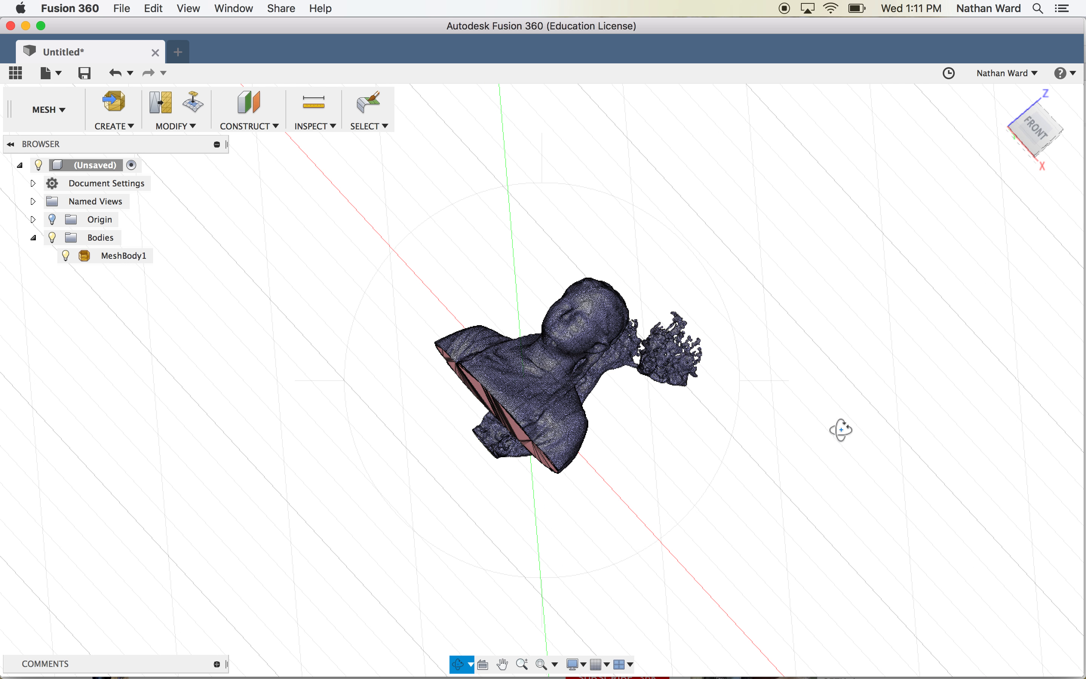
key(Escape)
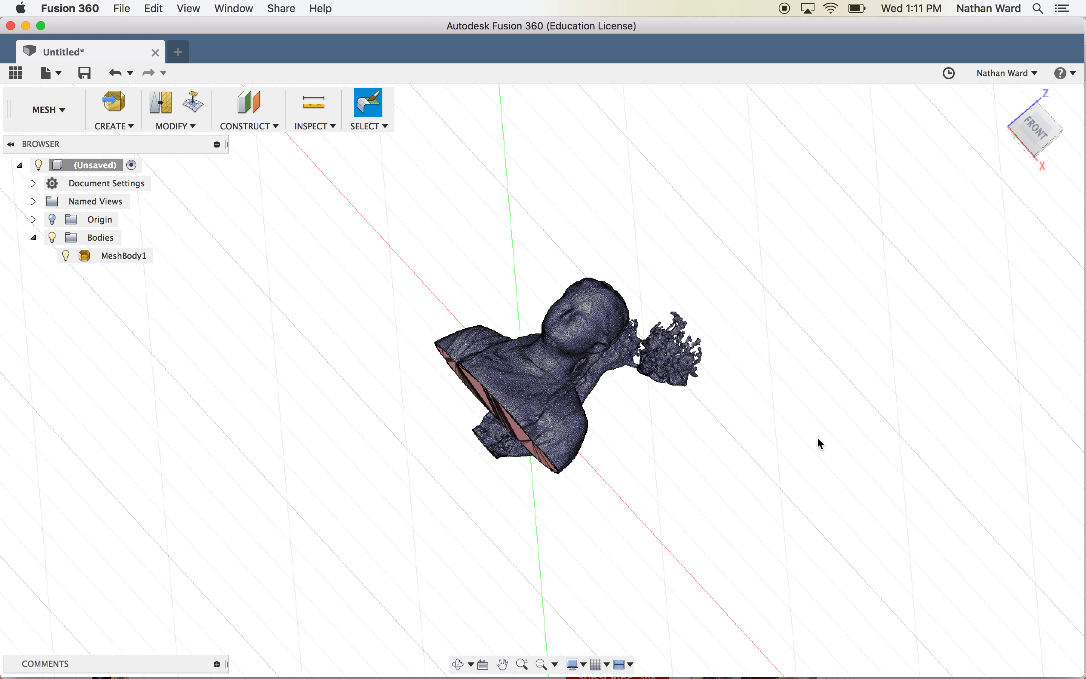
mouse_move(1006, 102)
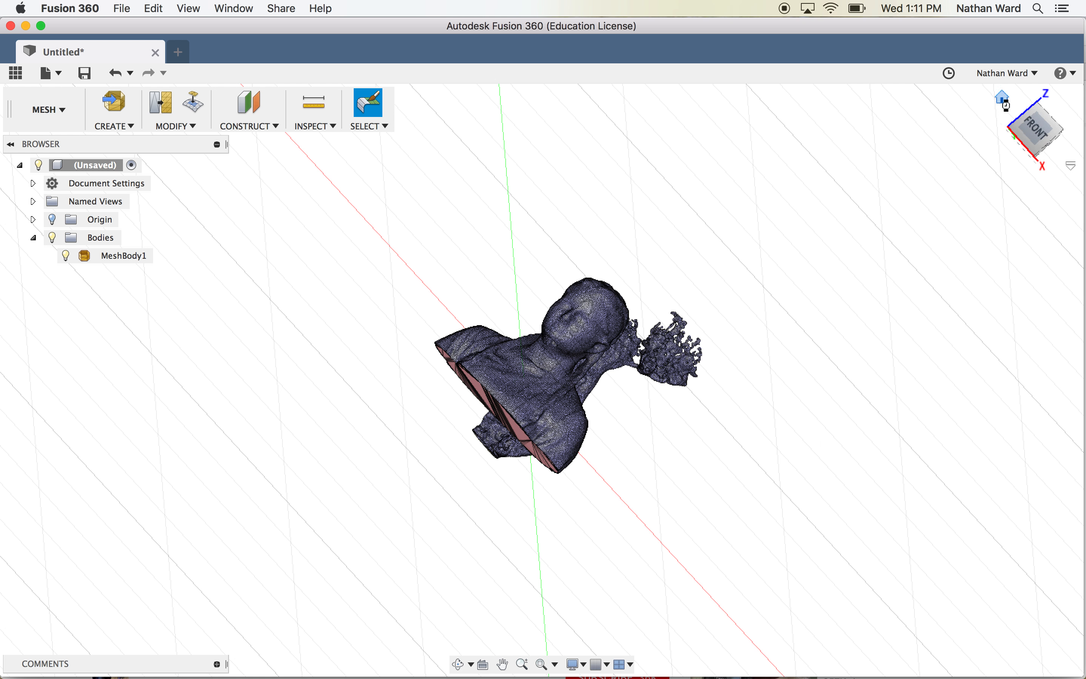
click(1004, 98)
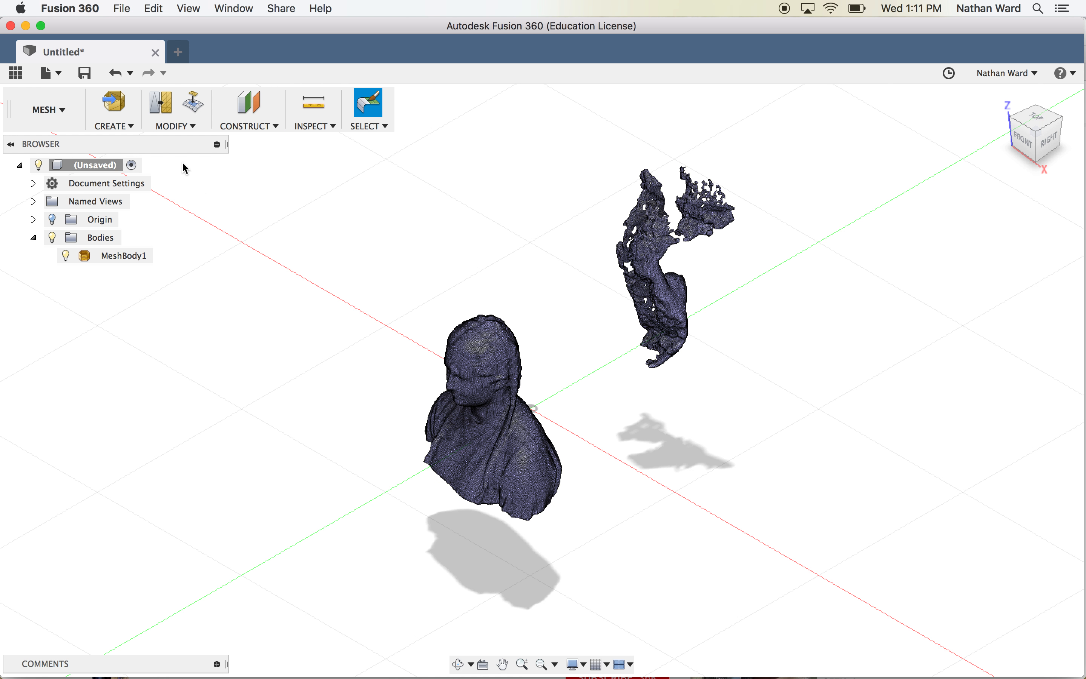
Step: Start a Plane Cut on the mesh body and rotate the cutting plane by -90 degrees about the vertical axis
click(184, 126)
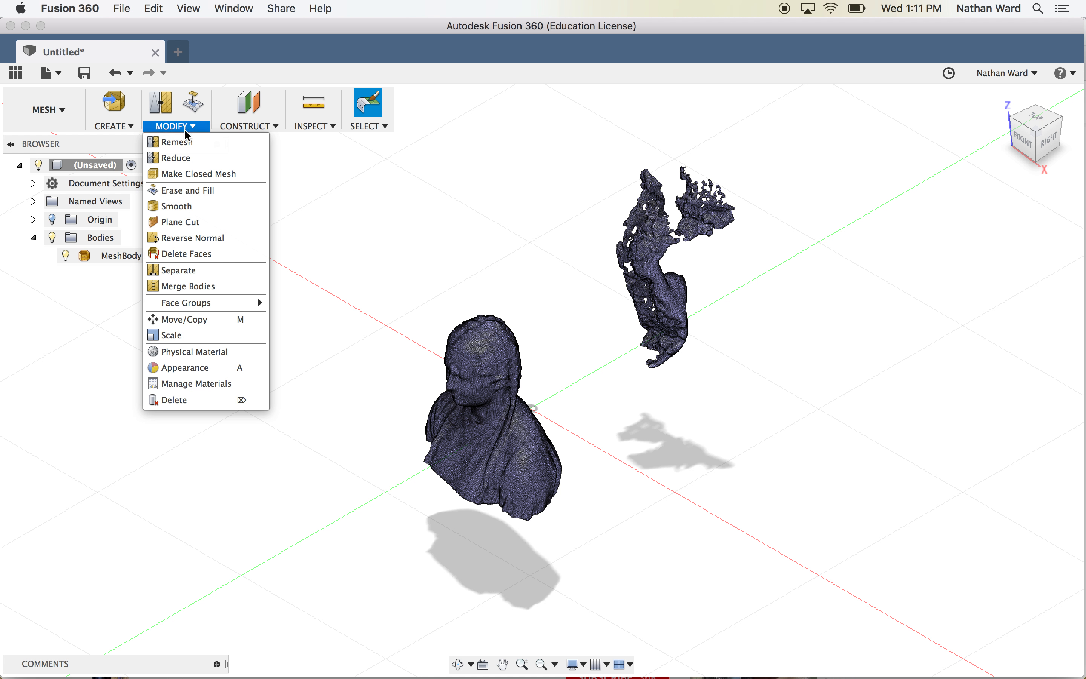
click(183, 221)
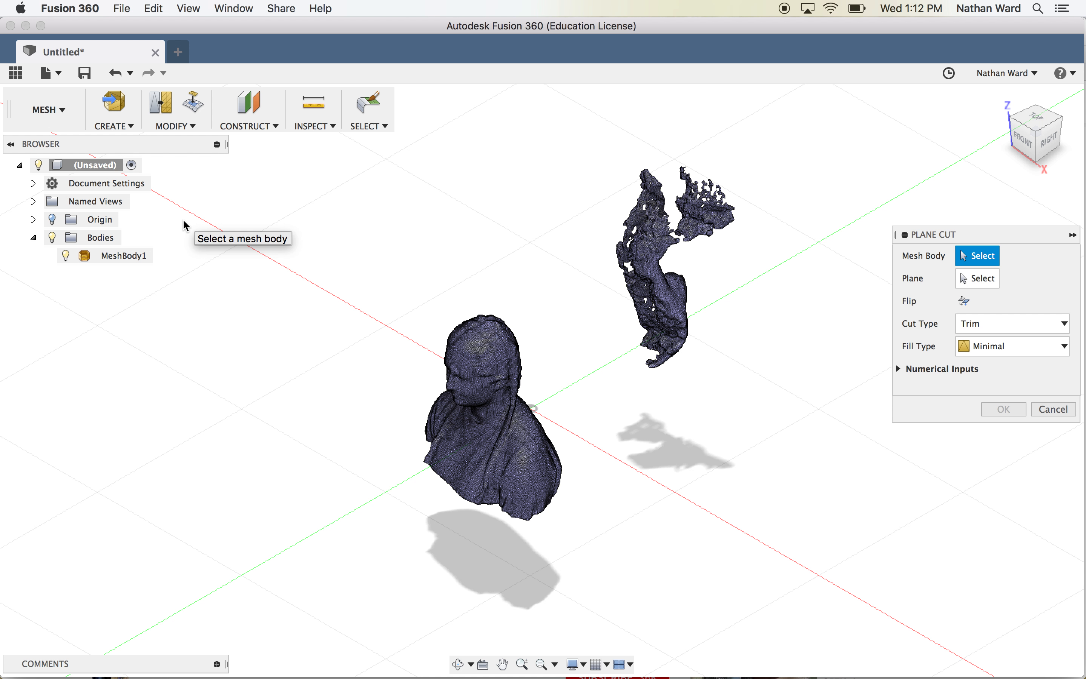
click(462, 396)
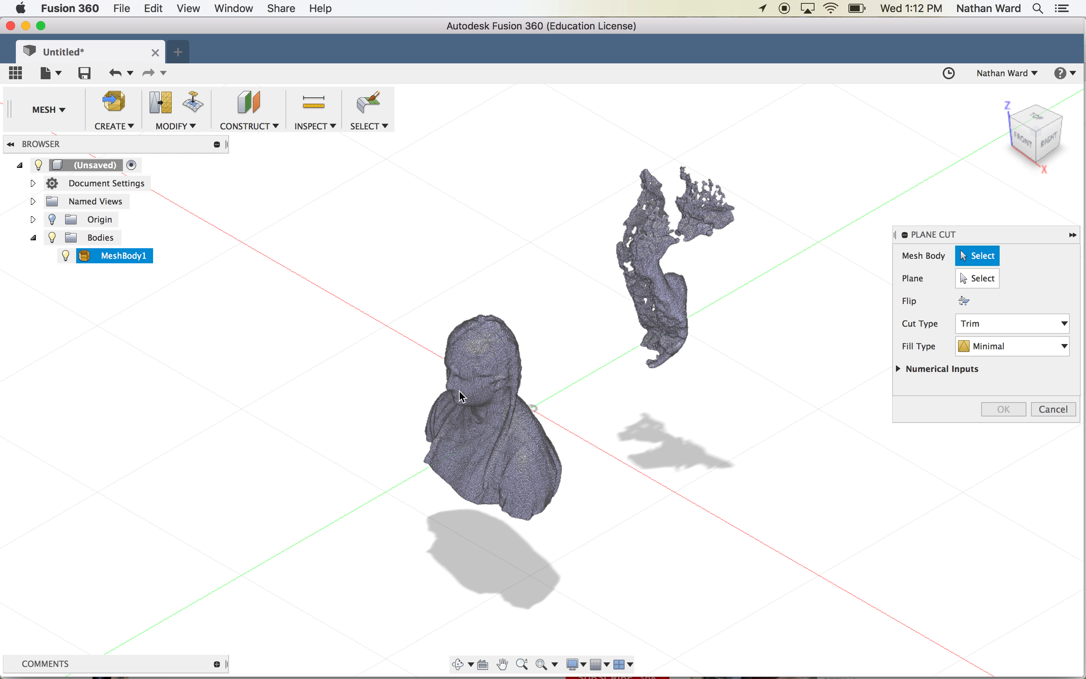
click(463, 397)
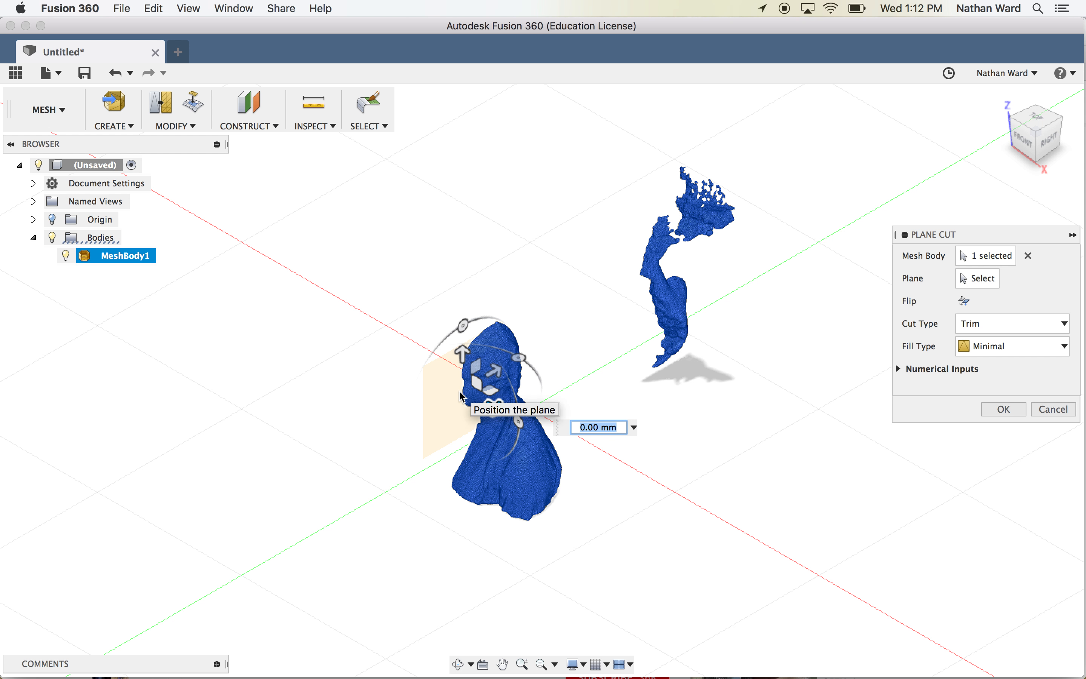
click(520, 358)
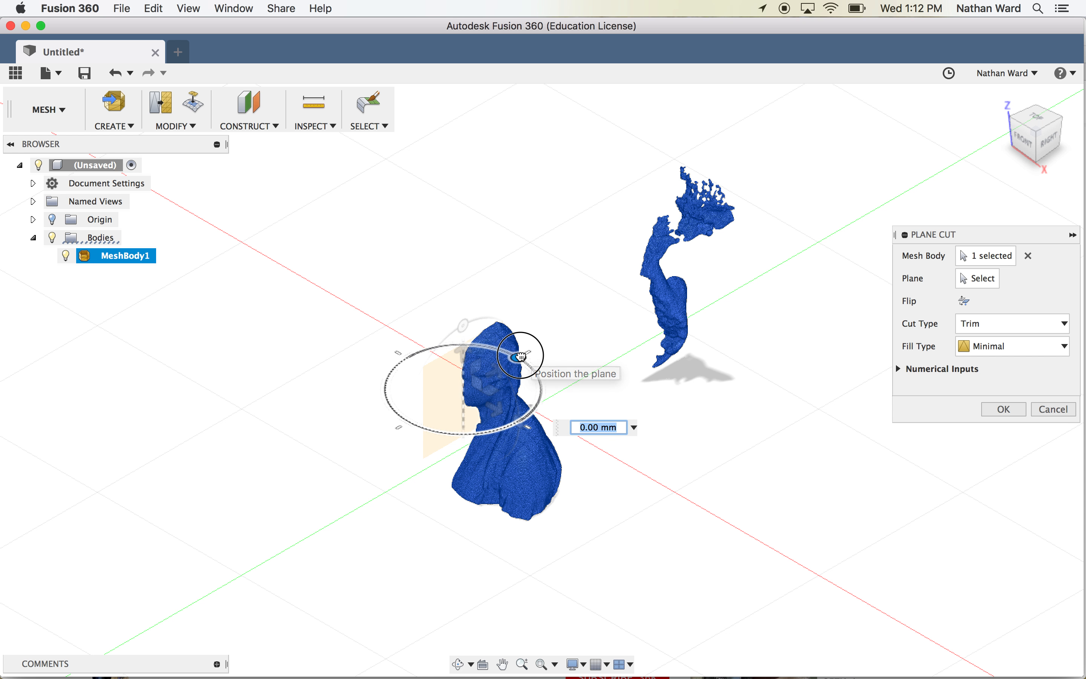
drag(521, 374, 517, 427)
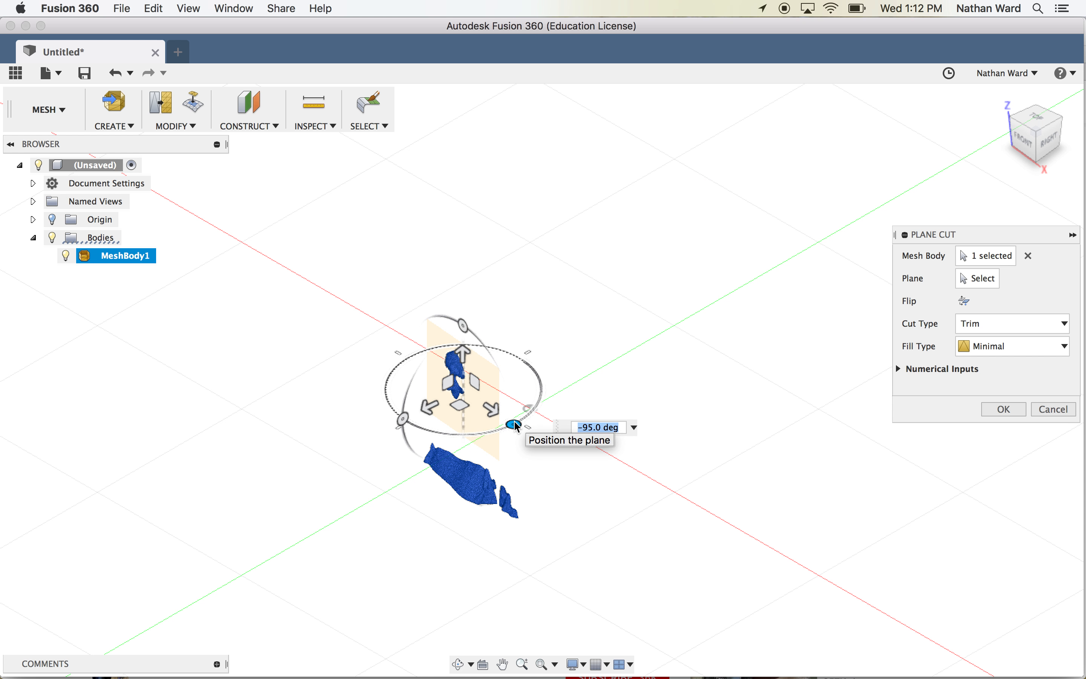
text(-90)
key(Return)
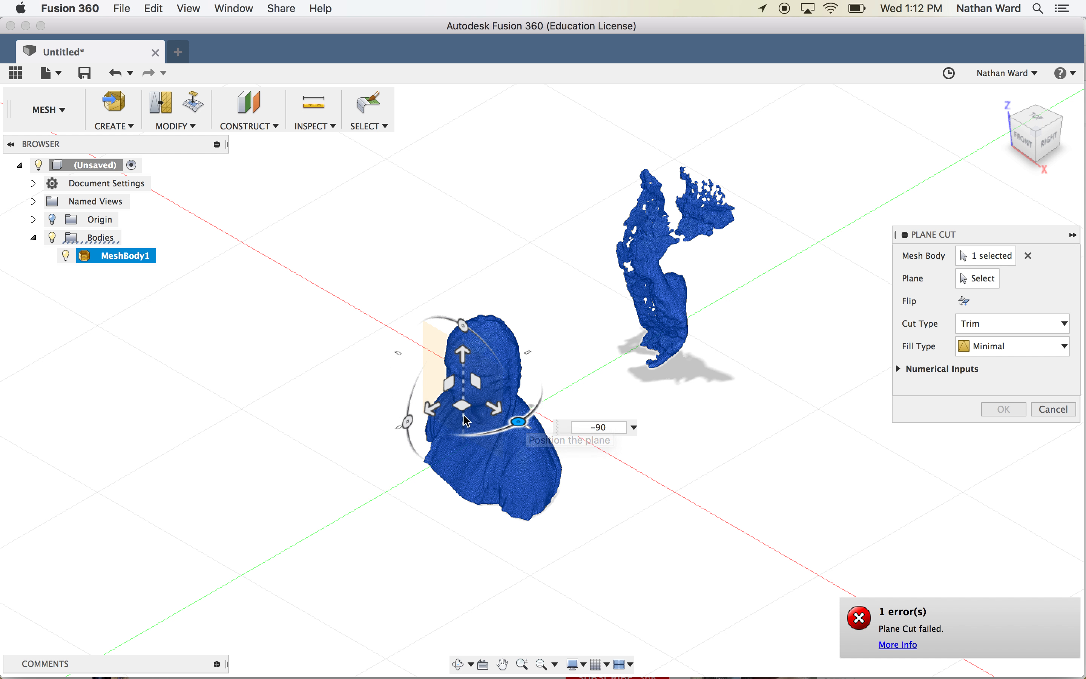
Step: Move the cutting plane to an offset of -0.55 mm, between the bust and the stray fragments behind it, and trim with Minimal fill
click(429, 409)
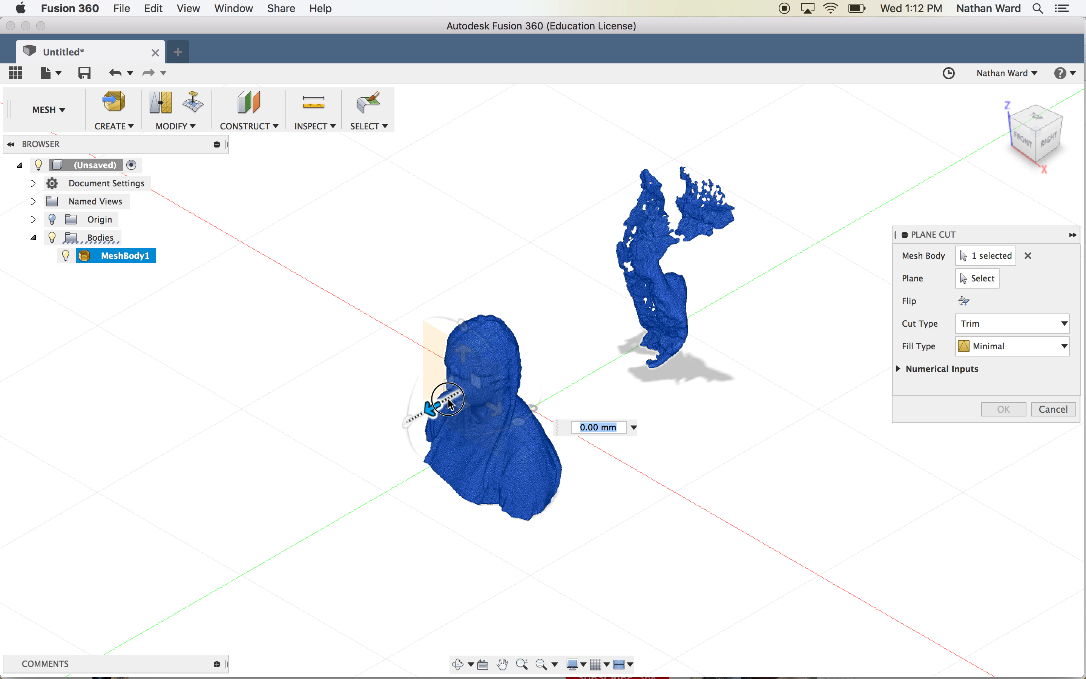
click(555, 350)
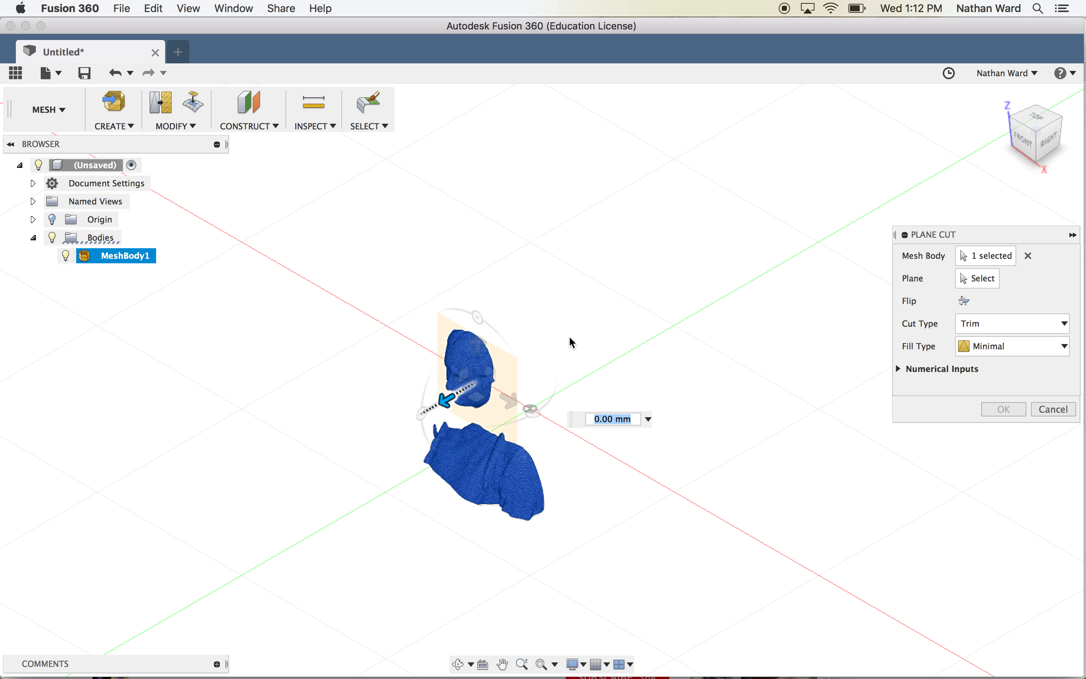
drag(569, 338, 635, 300)
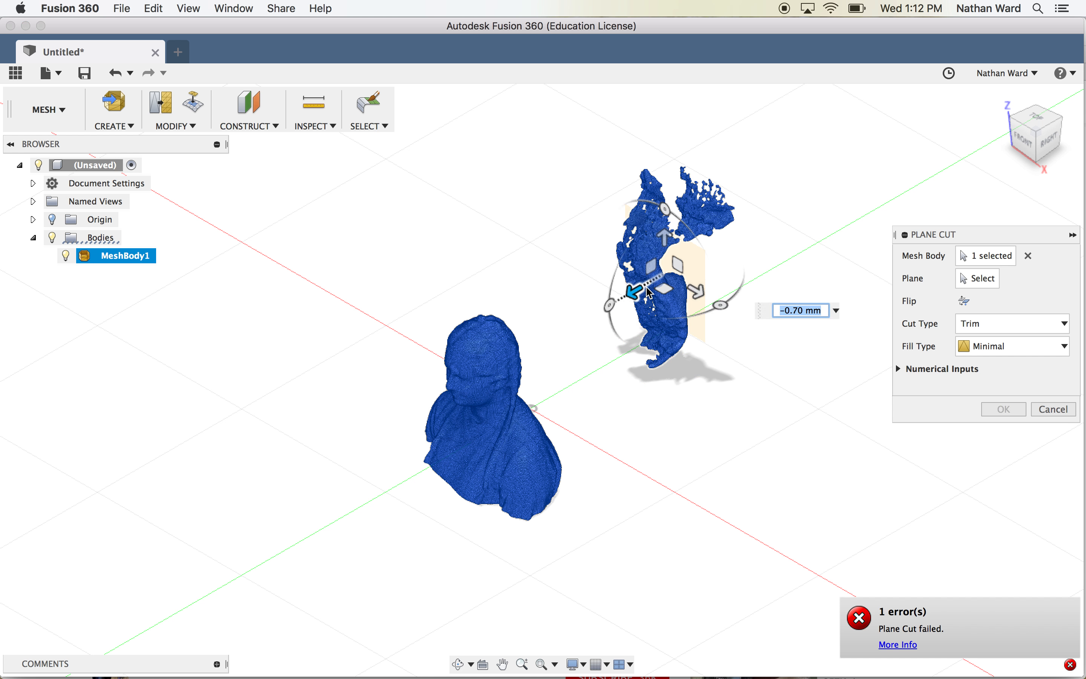
drag(638, 296, 602, 315)
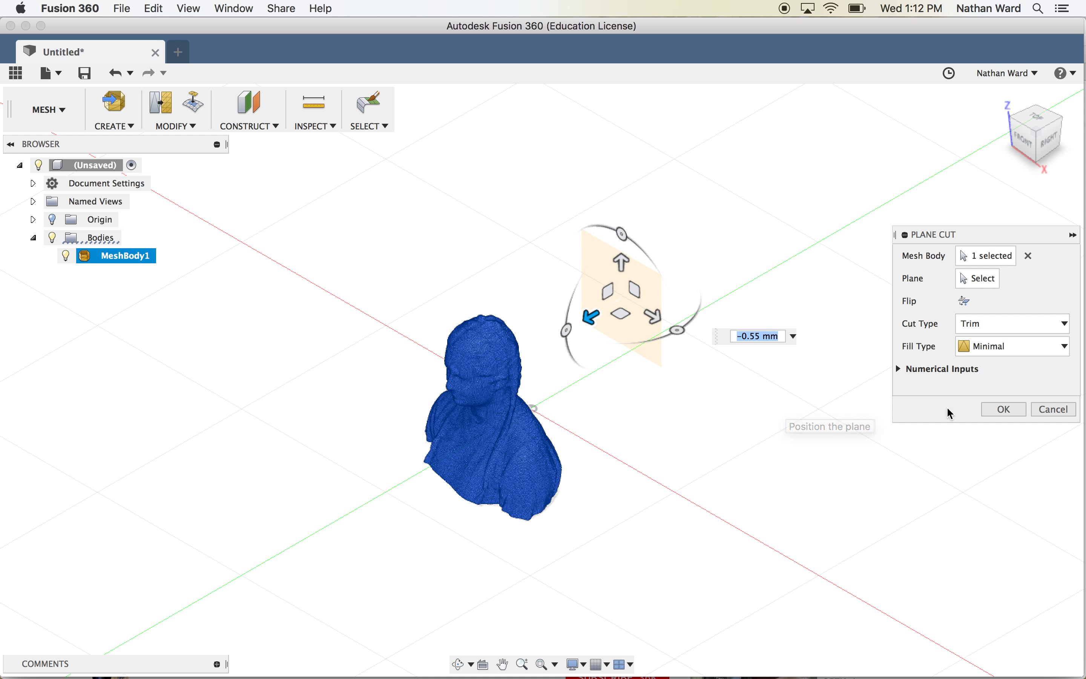
click(998, 410)
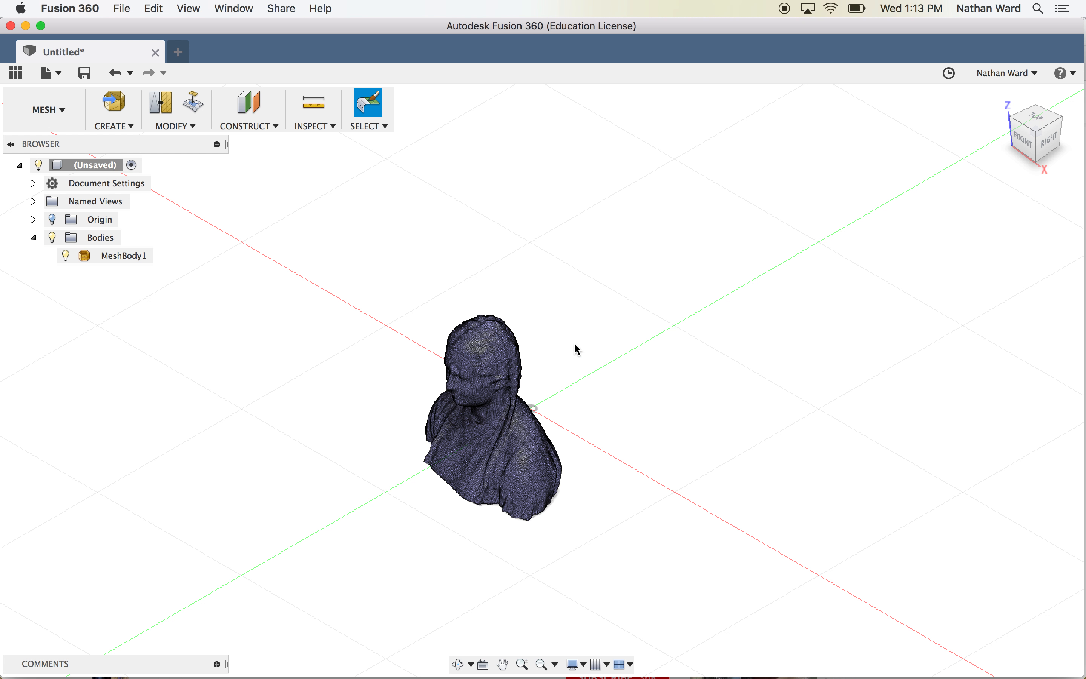
Step: Rebuild the trimmed bust with Make Closed Mesh, using the Standard rebuild mode and a density of 167
click(189, 129)
click(211, 252)
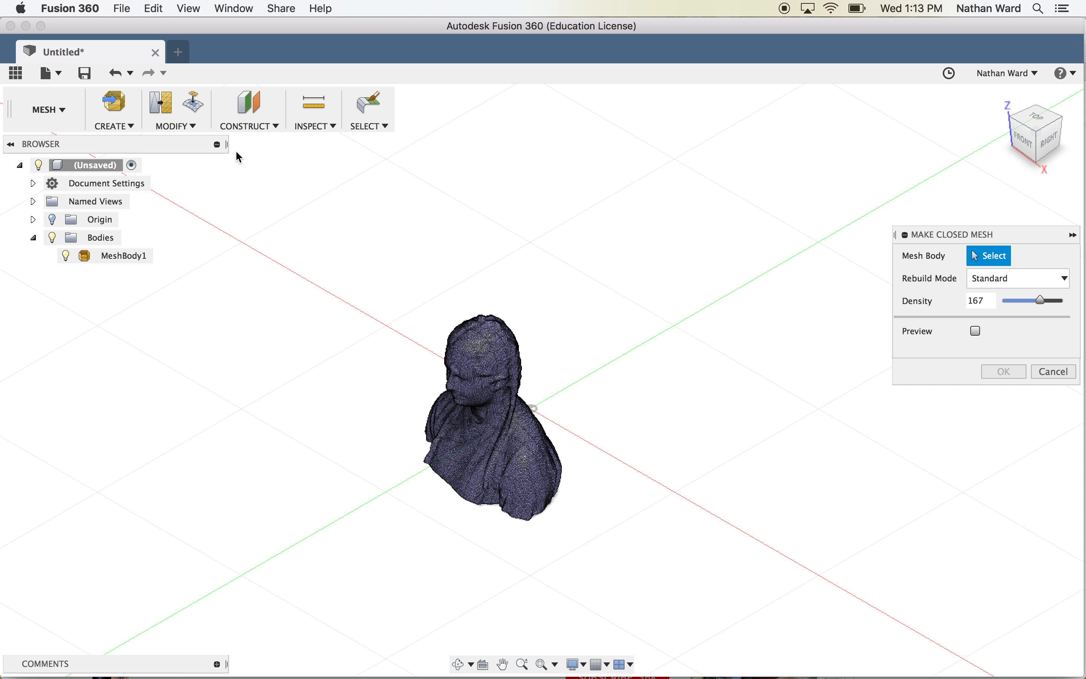
click(192, 128)
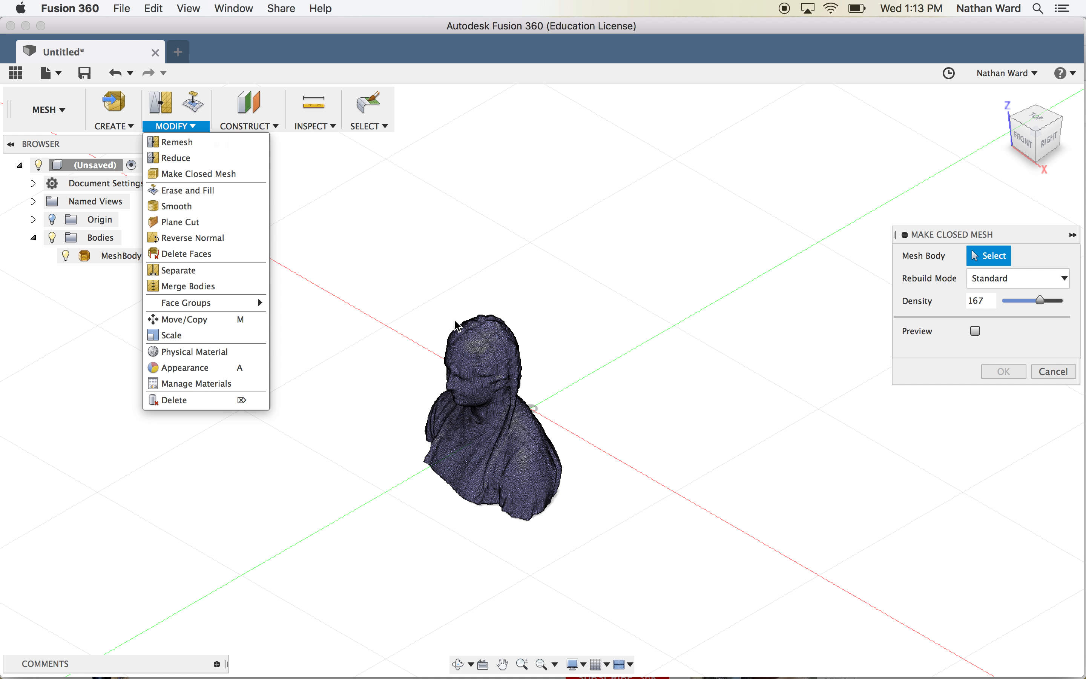
click(488, 352)
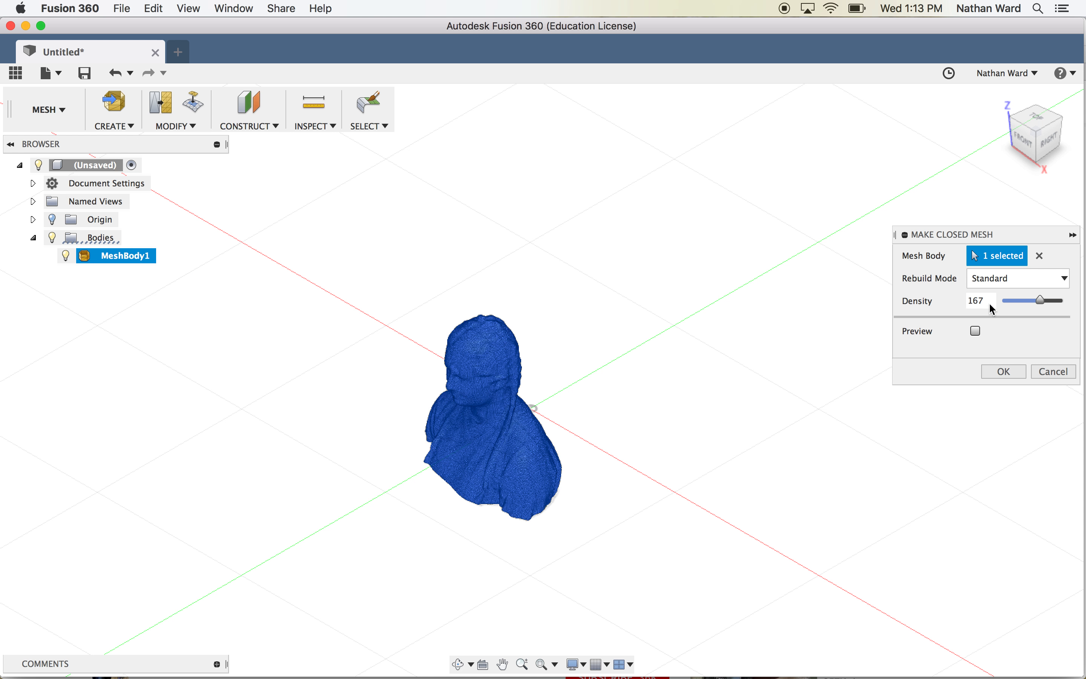
click(1012, 372)
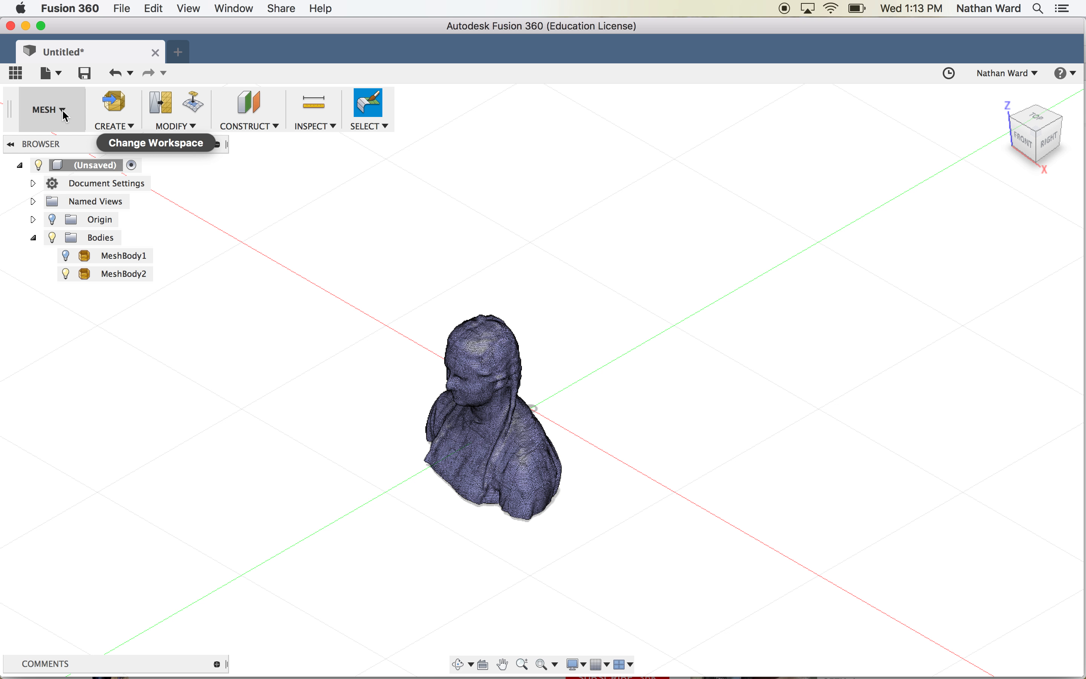
Step: Start the Reduce command and inspect the triangulation on the closed bust's face, neck and shoulder
click(184, 130)
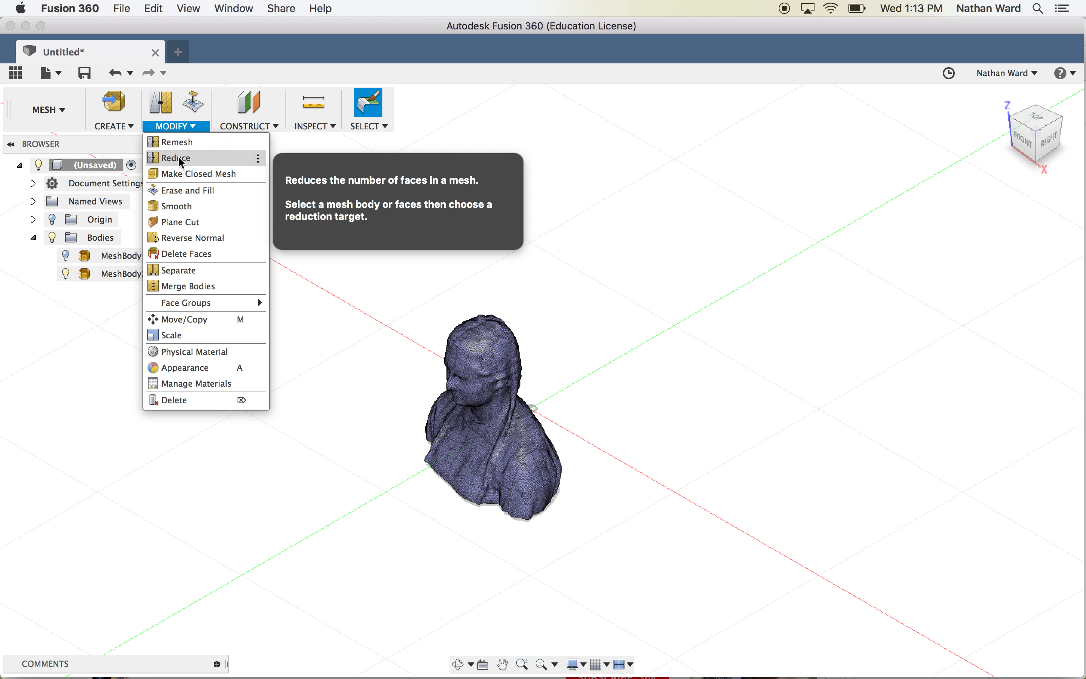
click(179, 158)
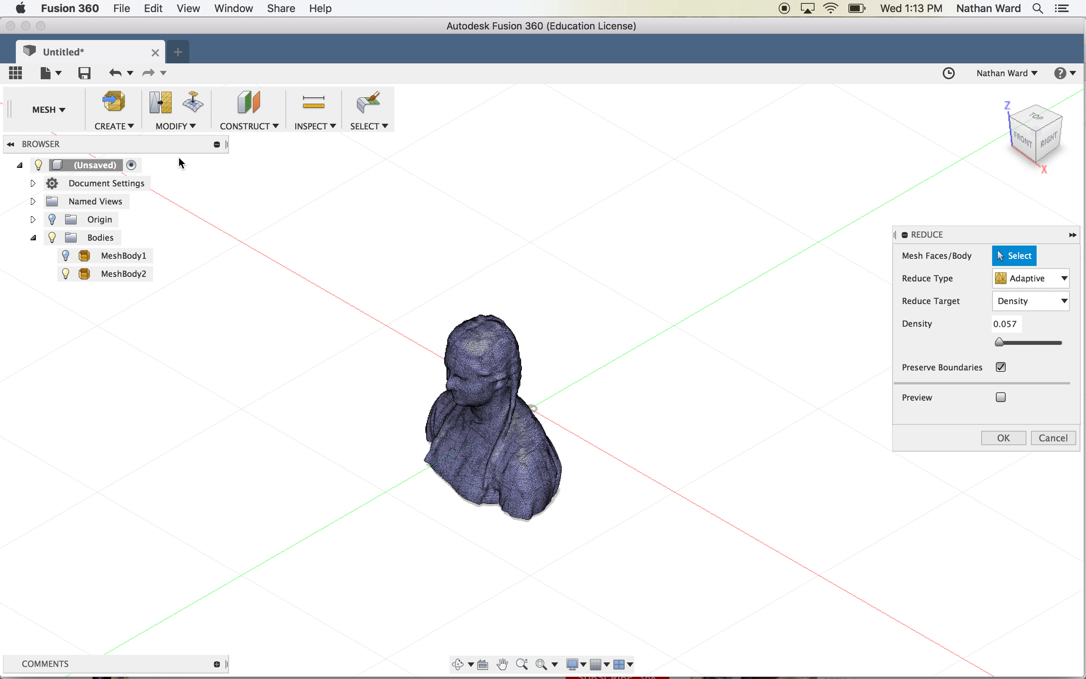
click(485, 417)
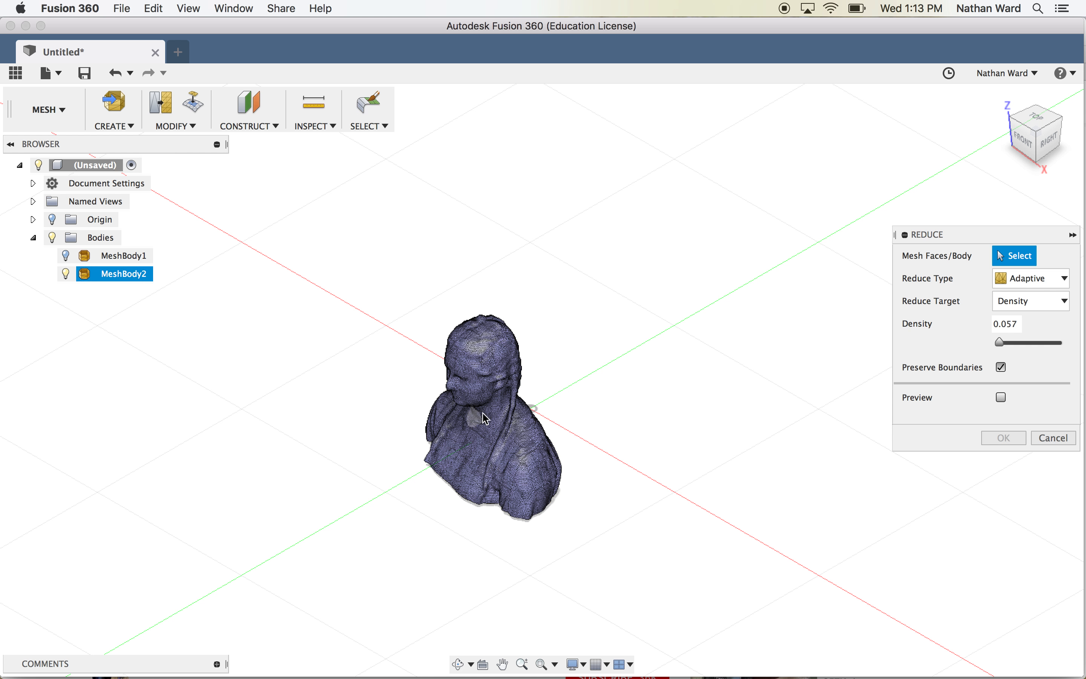
scroll(485, 417, up, 5)
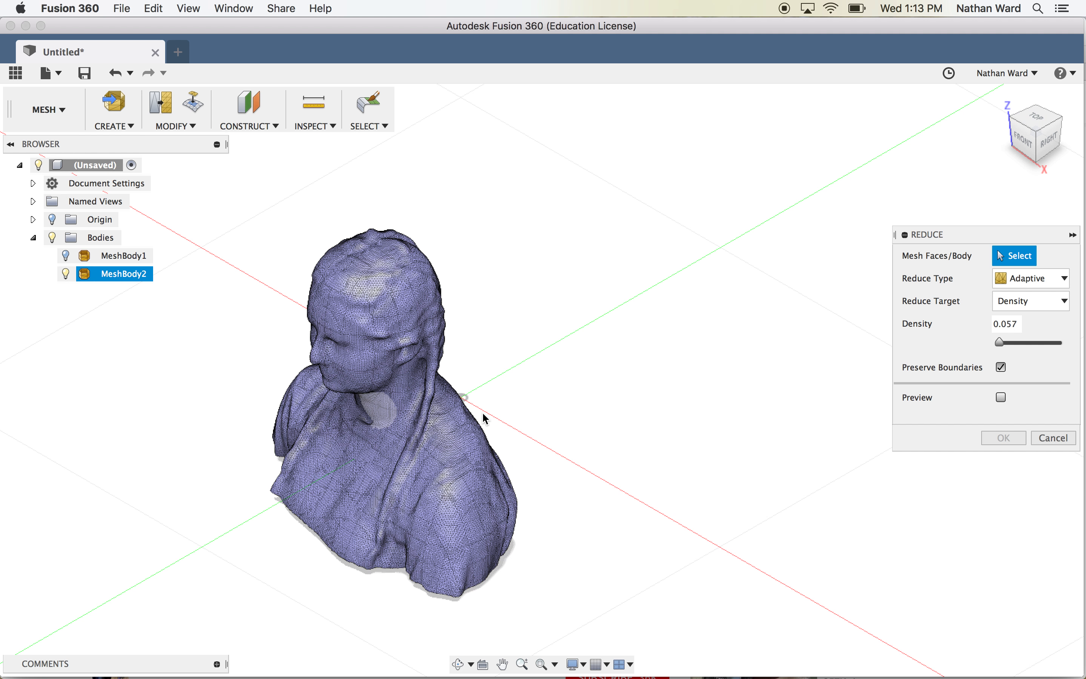
scroll(360, 380, up, 6)
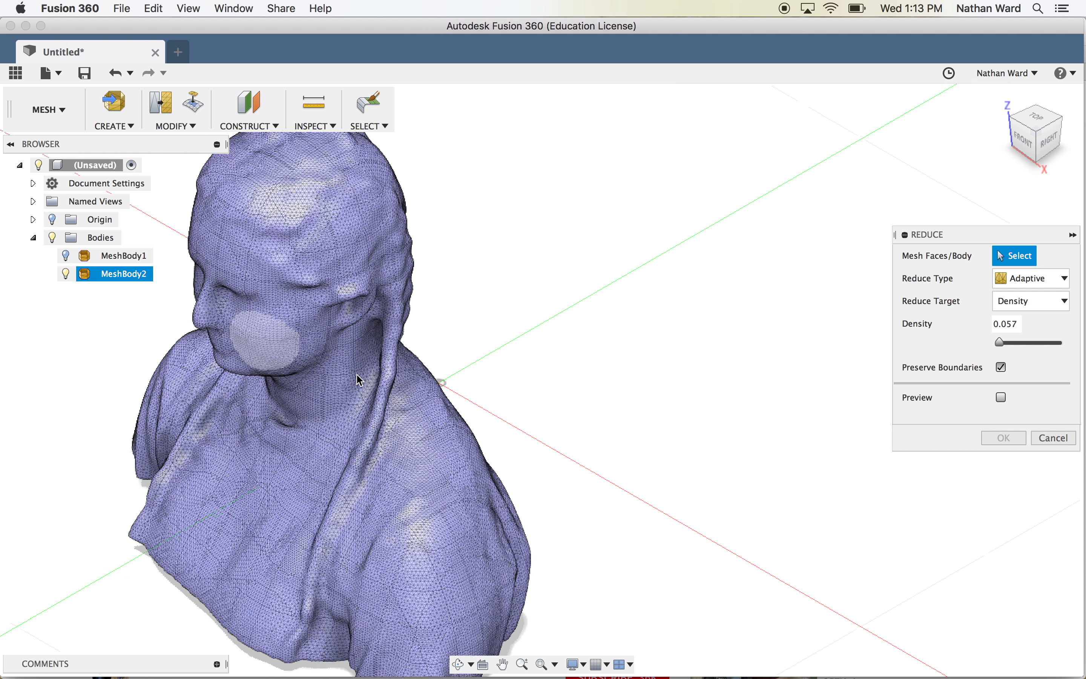
scroll(359, 379, left, 5)
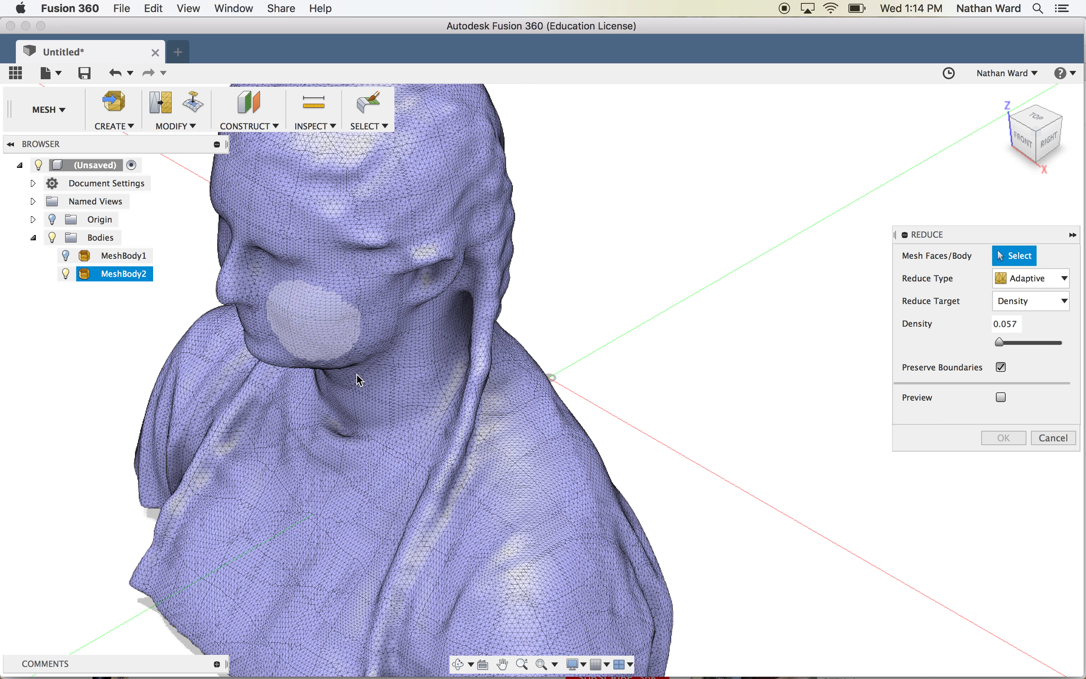
scroll(362, 378, up, 4)
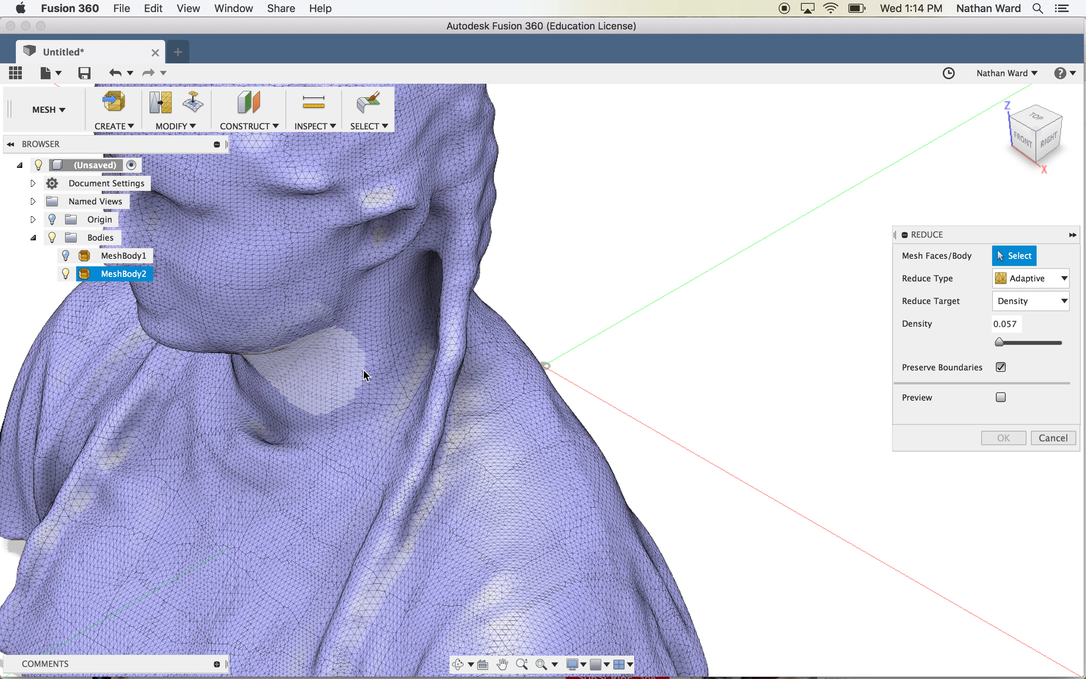
scroll(366, 376, down, 10)
Step: Try a reduction density of 0.414 and bring the density back to 0.057
drag(1000, 342, 1024, 345)
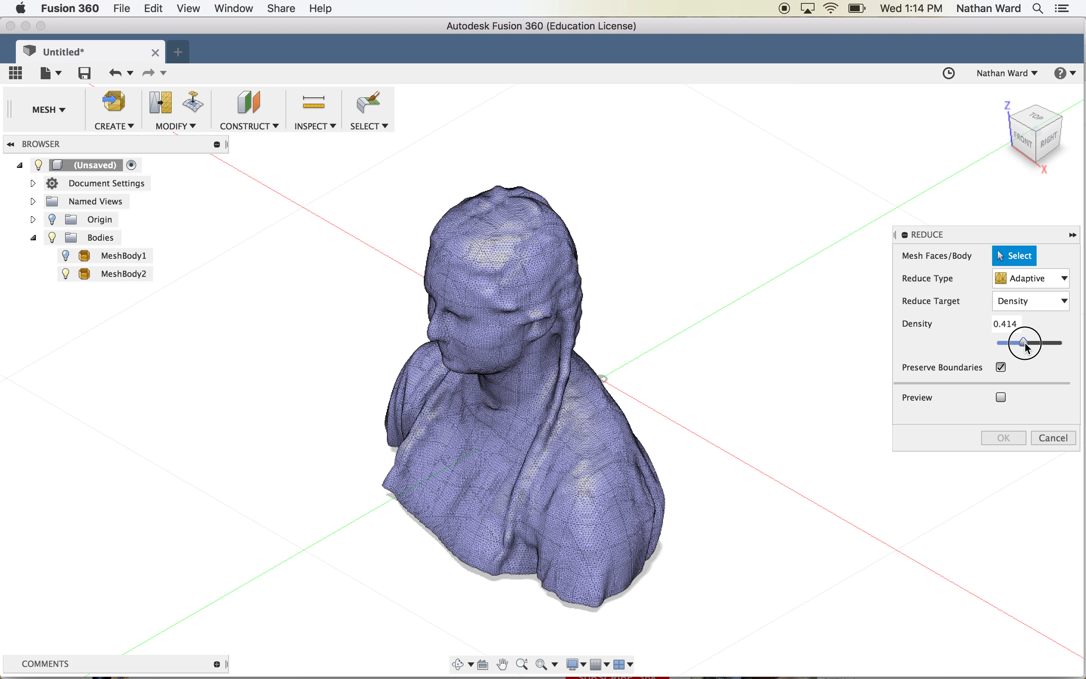
drag(1026, 344, 1012, 345)
drag(1007, 349, 1004, 350)
drag(1006, 346, 1002, 347)
Step: Review the reduce type choices keeping Adaptive, and try Face Count as the reduce target before returning to Density
click(1066, 278)
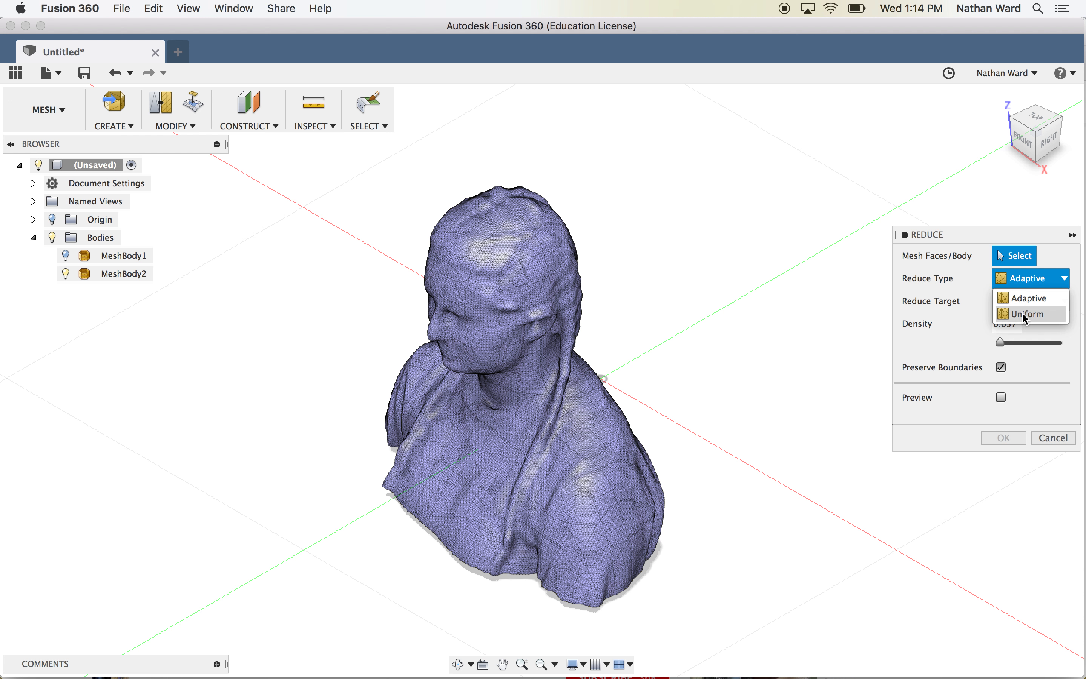
click(1030, 299)
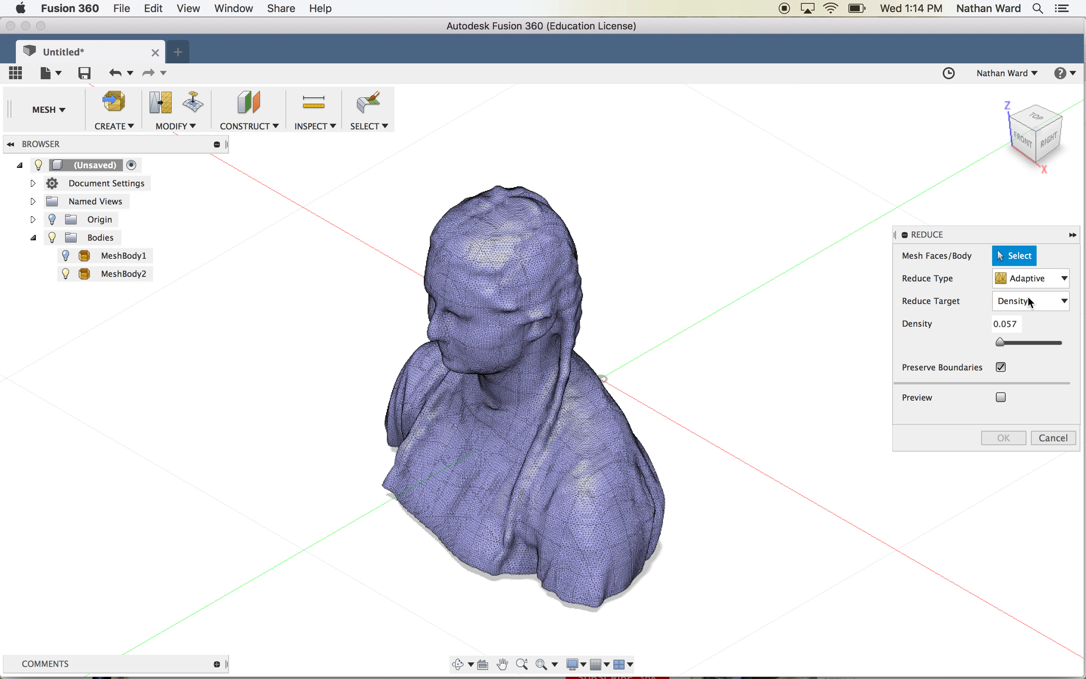
click(1067, 303)
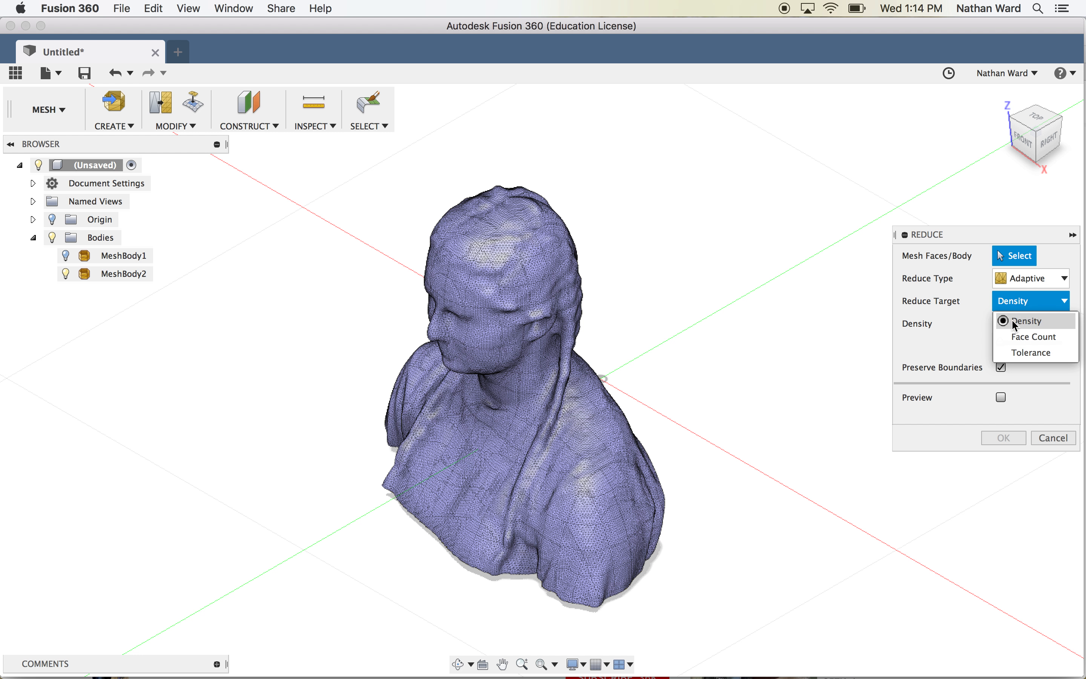
click(1067, 304)
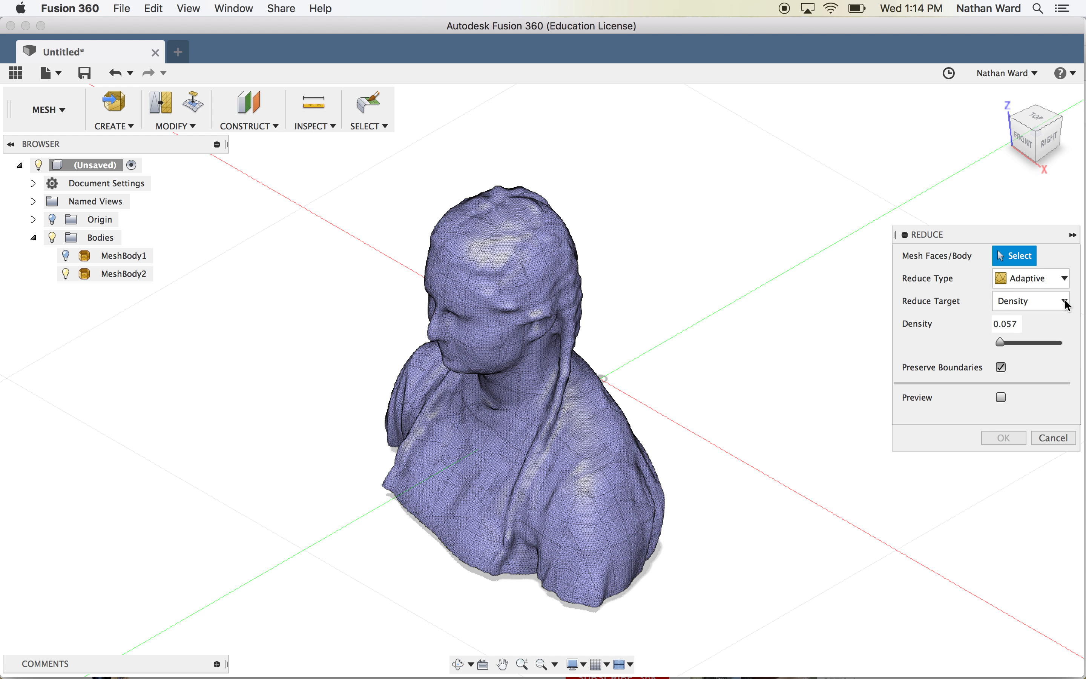
click(1067, 303)
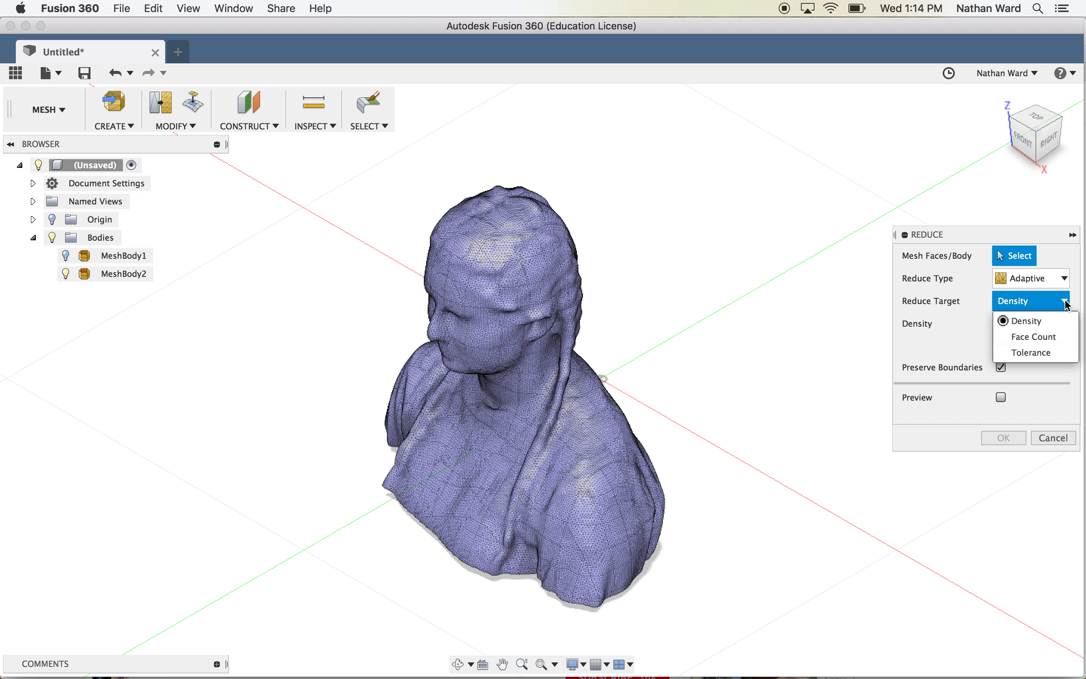
click(1043, 336)
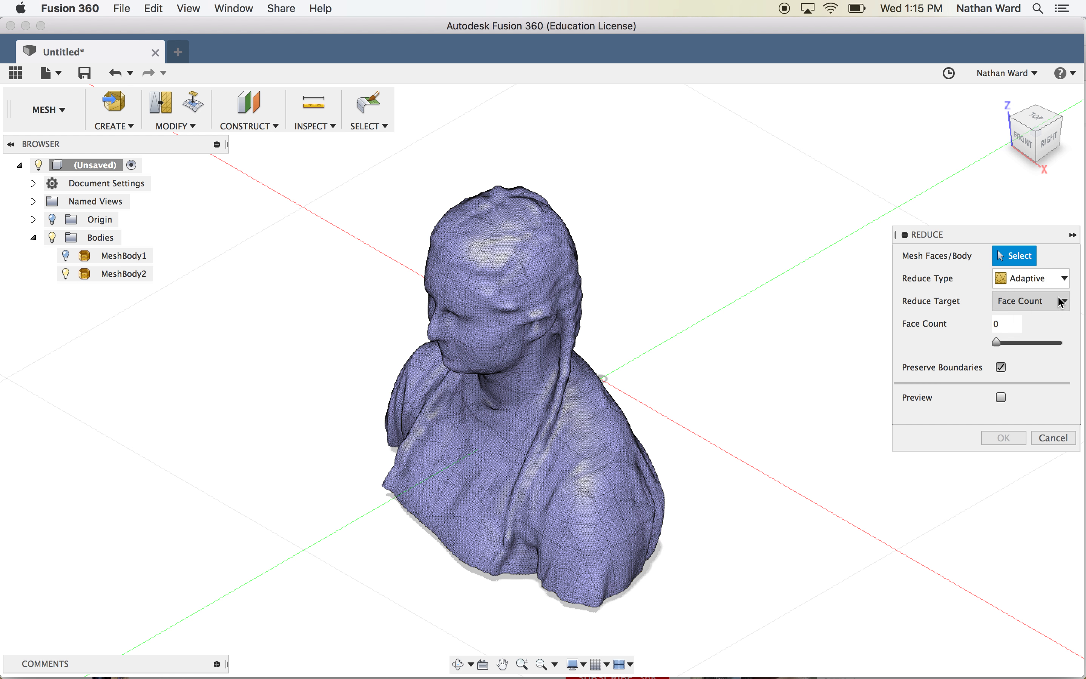
click(1067, 302)
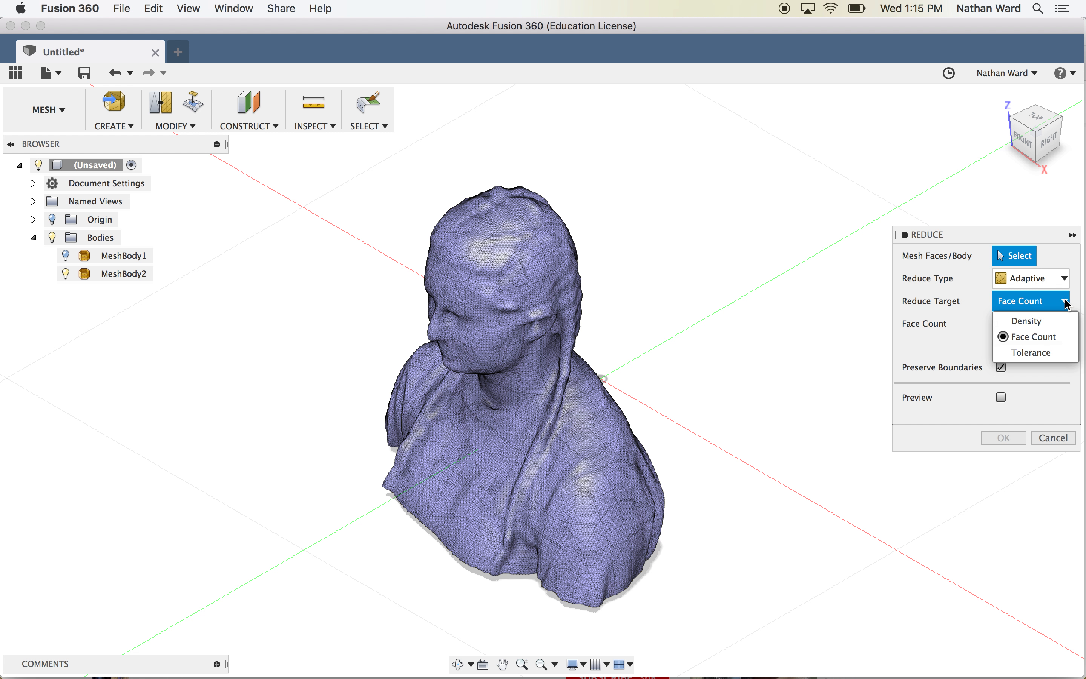
click(1037, 321)
Step: Reduce the closed bust mesh with the Adaptive type at a density of 0.057, preserving boundaries, and clear the selection
click(477, 307)
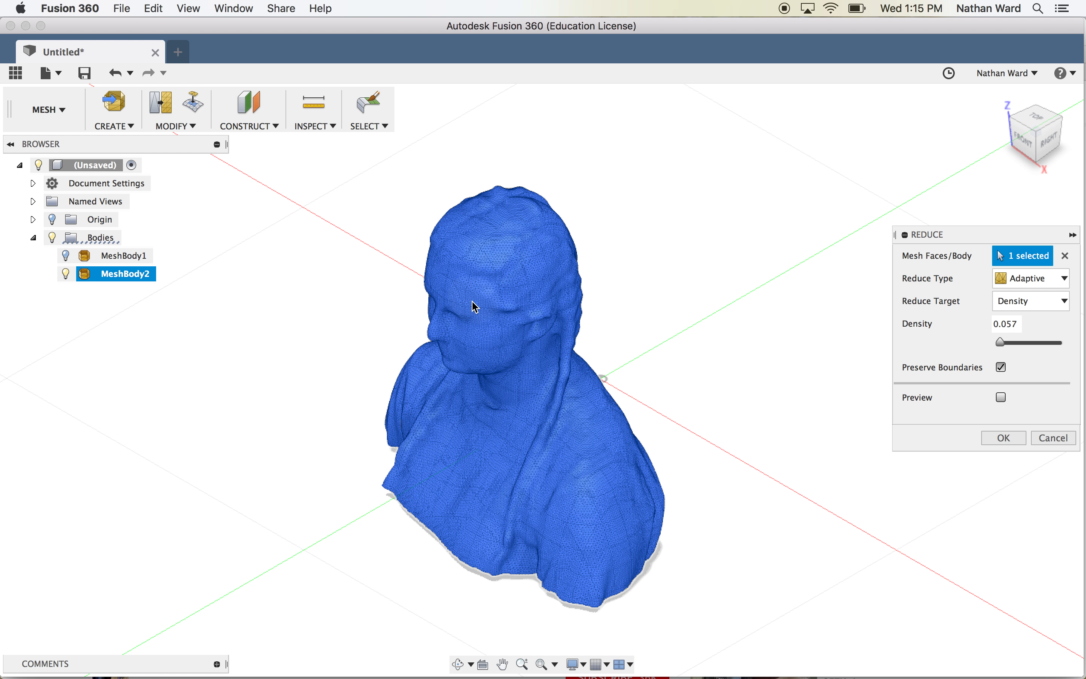
click(1003, 439)
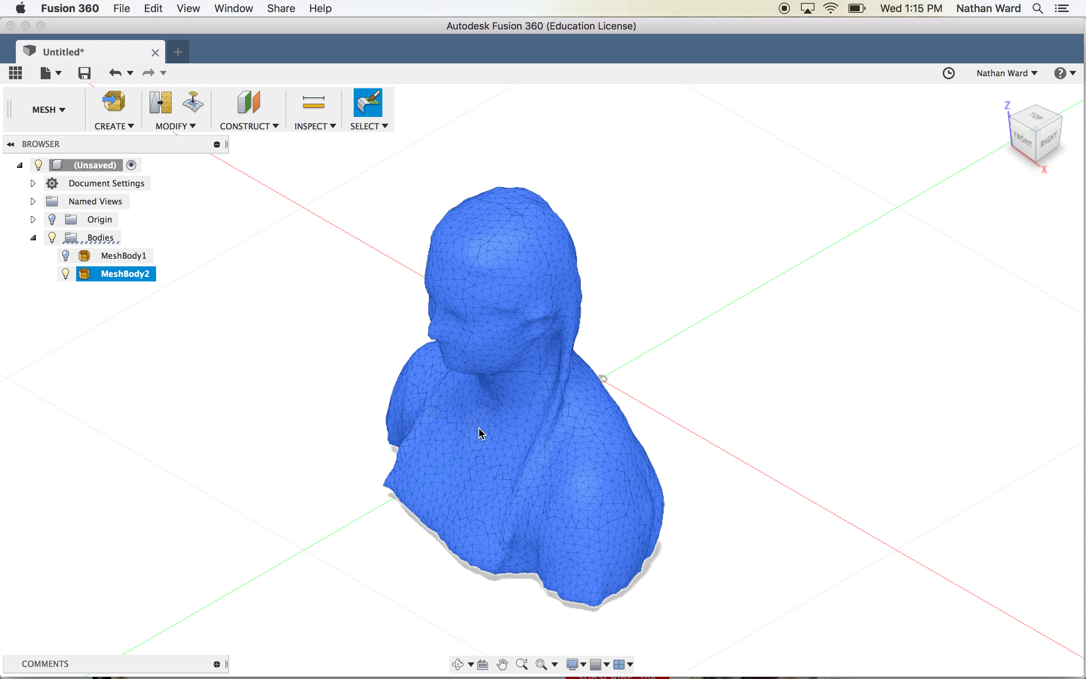
click(279, 251)
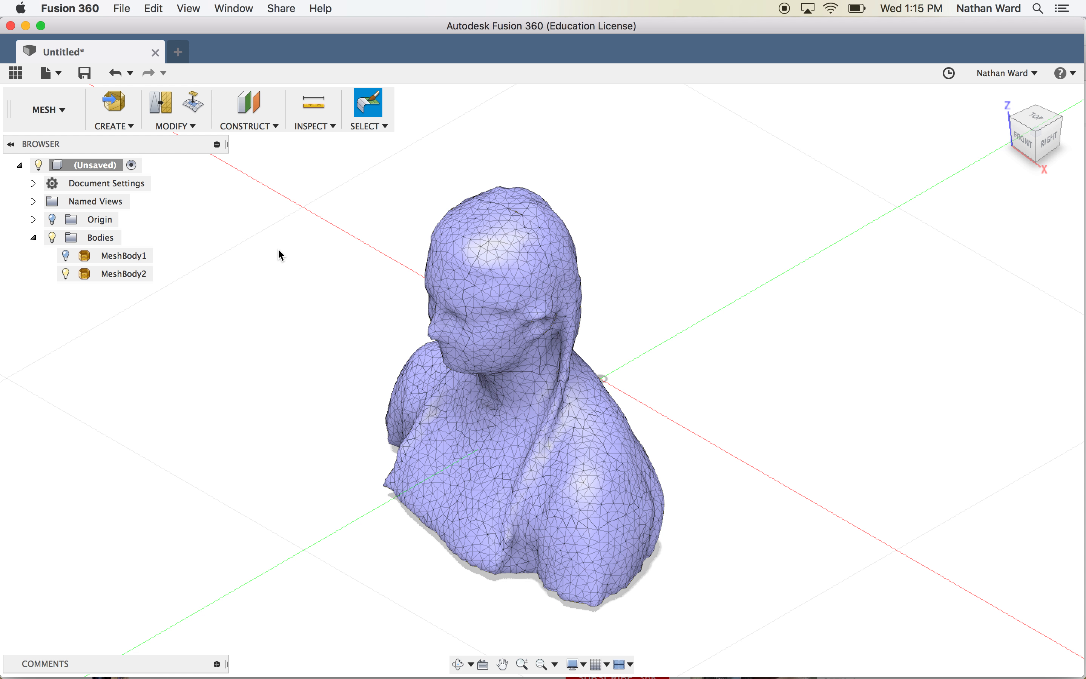
Step: Switch to the Model workspace and convert the reduced bust mesh to a BRep using the New Body operation
click(62, 111)
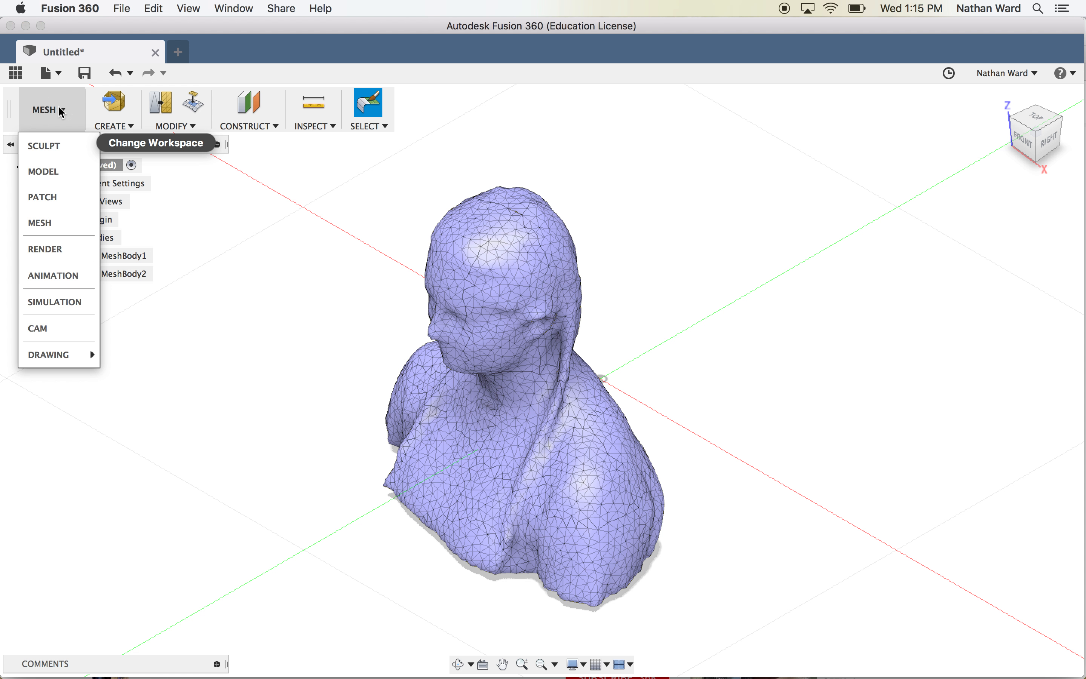
click(45, 171)
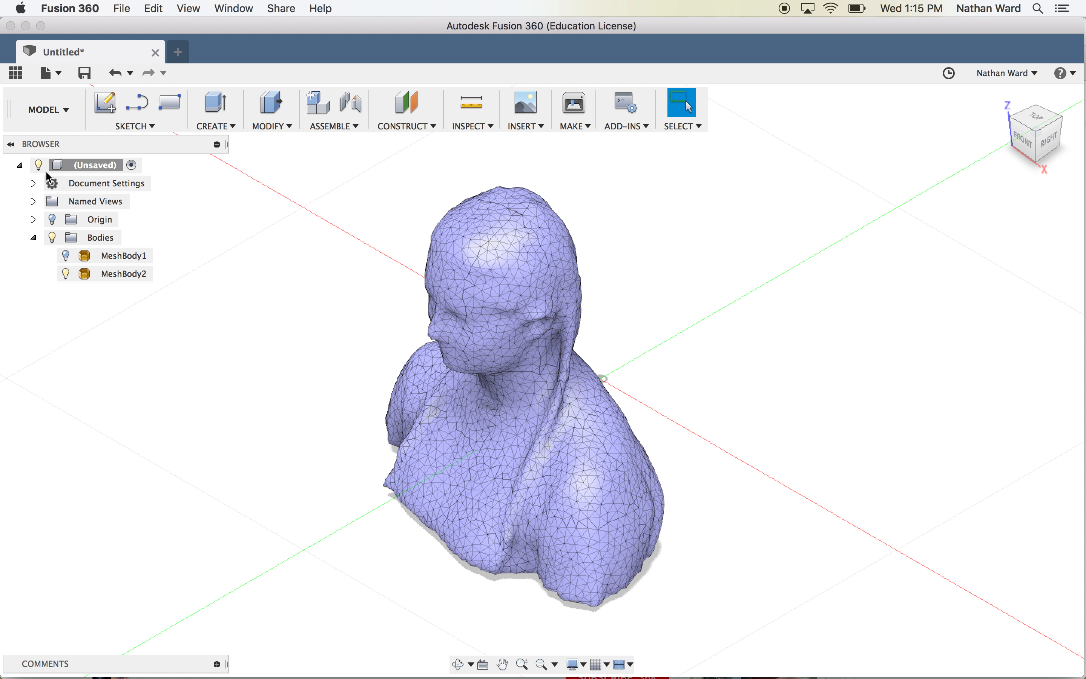
click(285, 129)
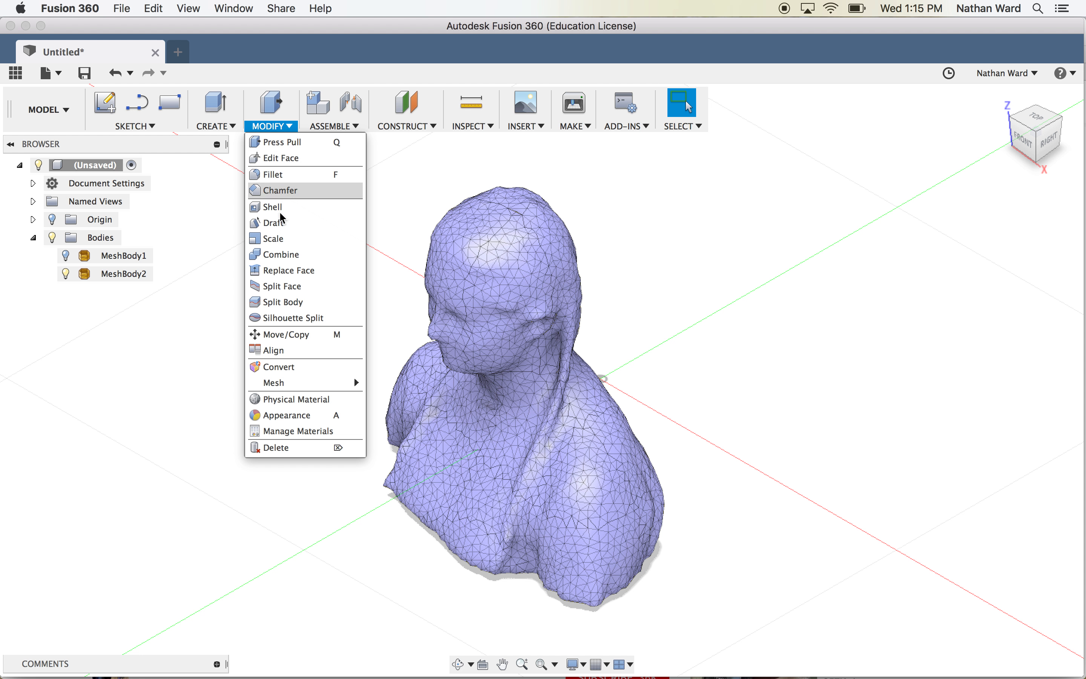
mouse_move(314, 382)
click(397, 382)
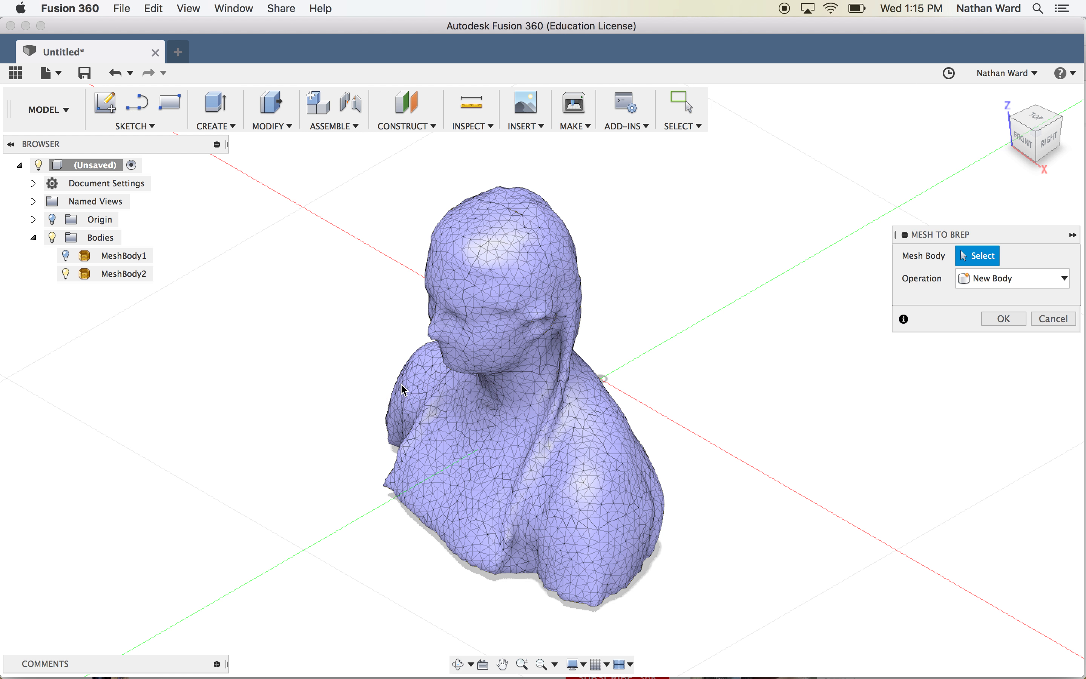
click(436, 386)
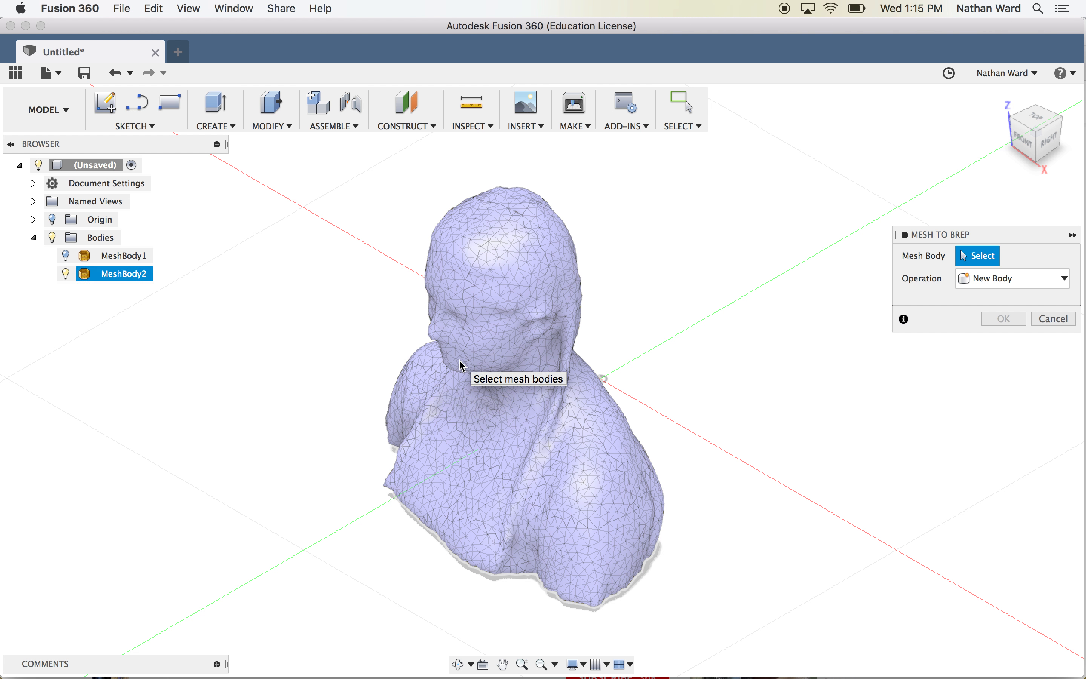
click(484, 354)
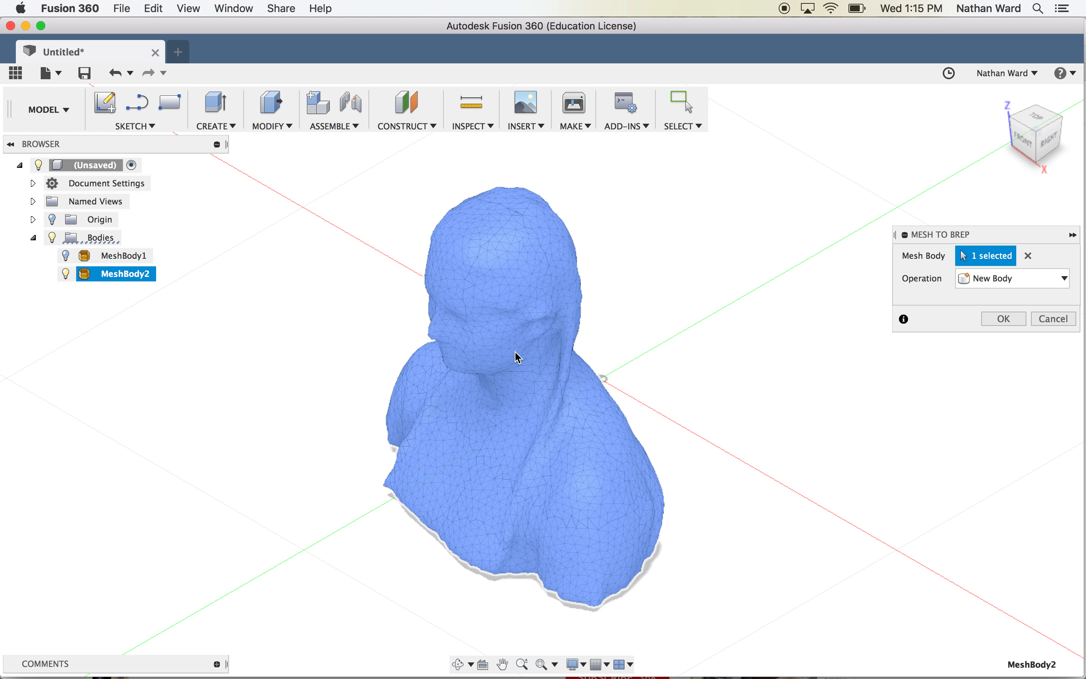
click(1010, 320)
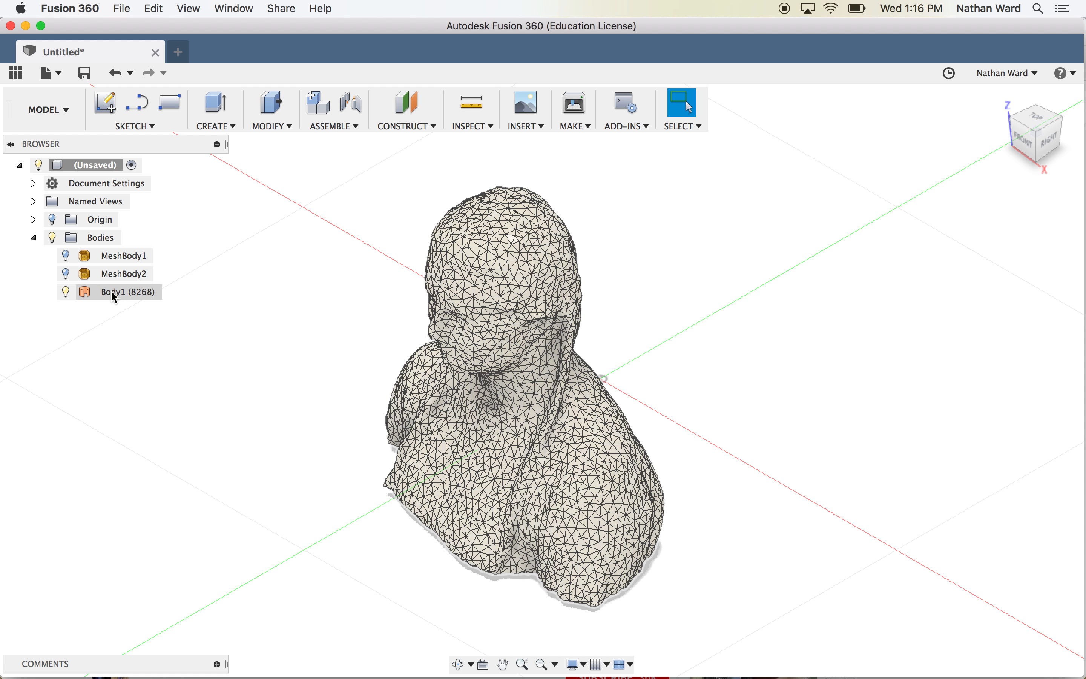
right_click(114, 292)
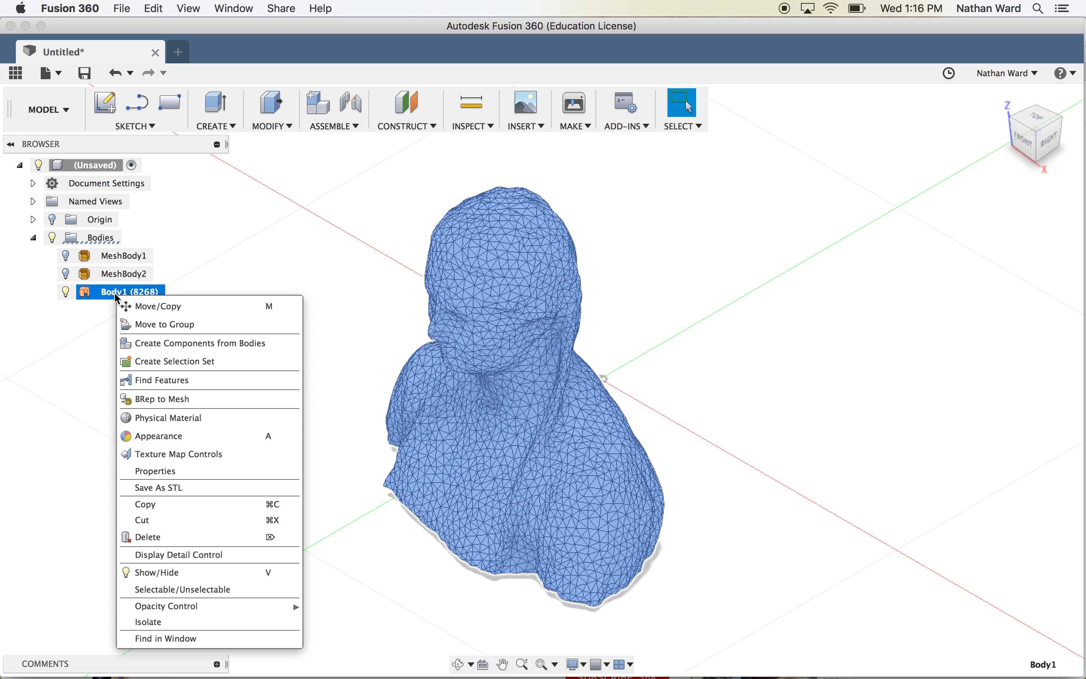
click(175, 488)
double_click(123, 292)
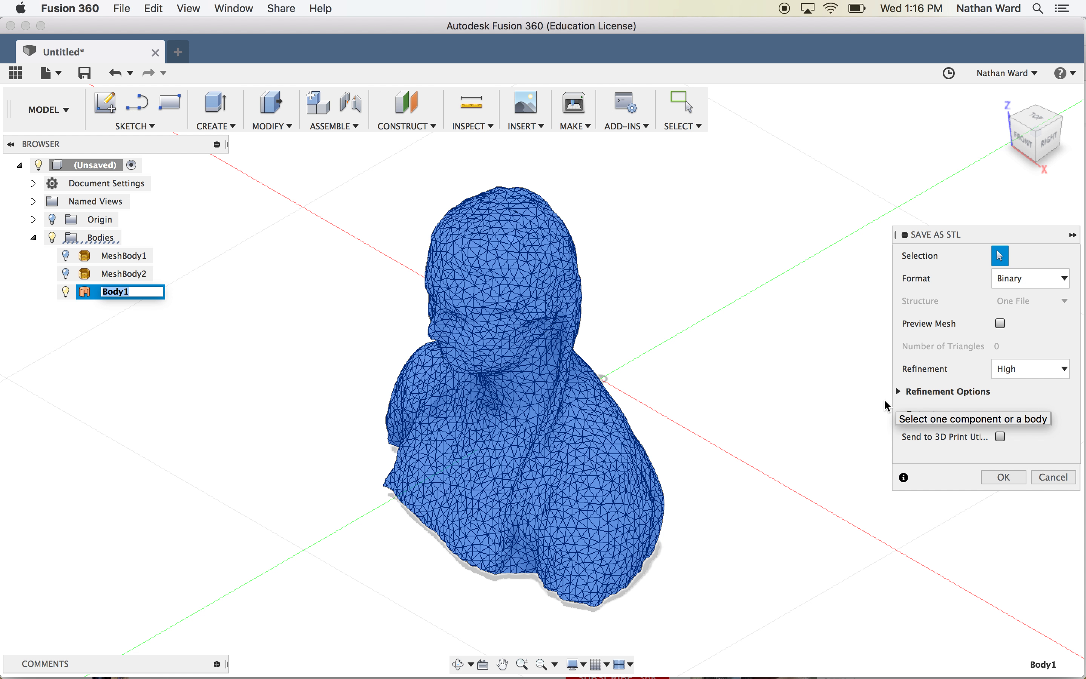
click(571, 435)
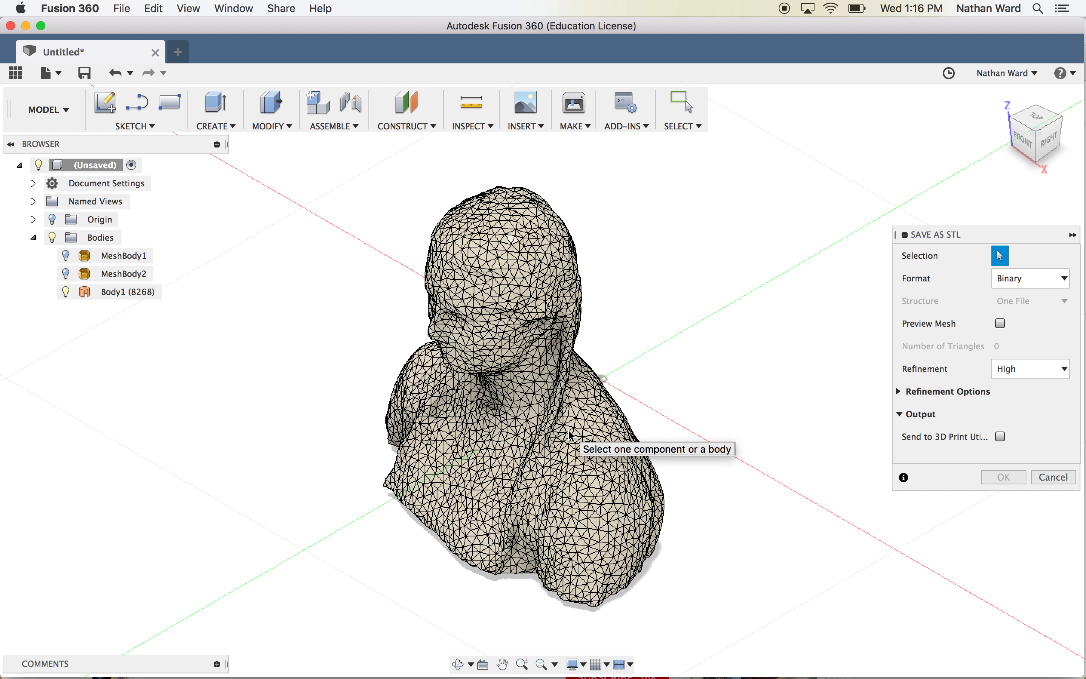
Step: Output the converted BRep bust with the 3D Print command at High refinement, with sending to the 3D print utility turned off
click(575, 126)
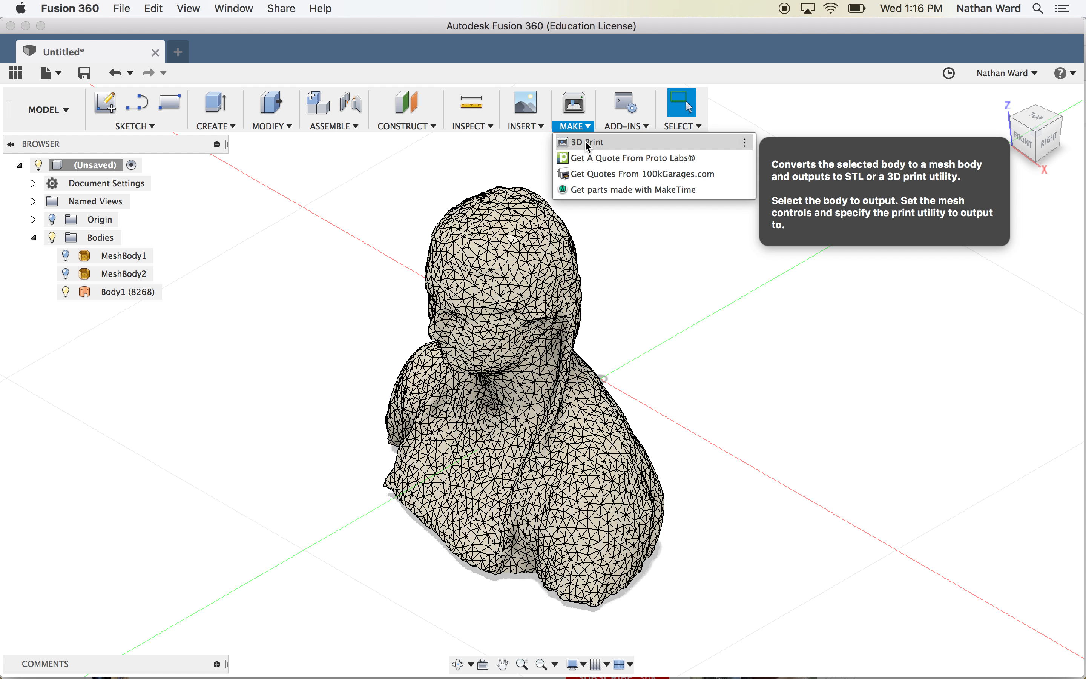
click(585, 140)
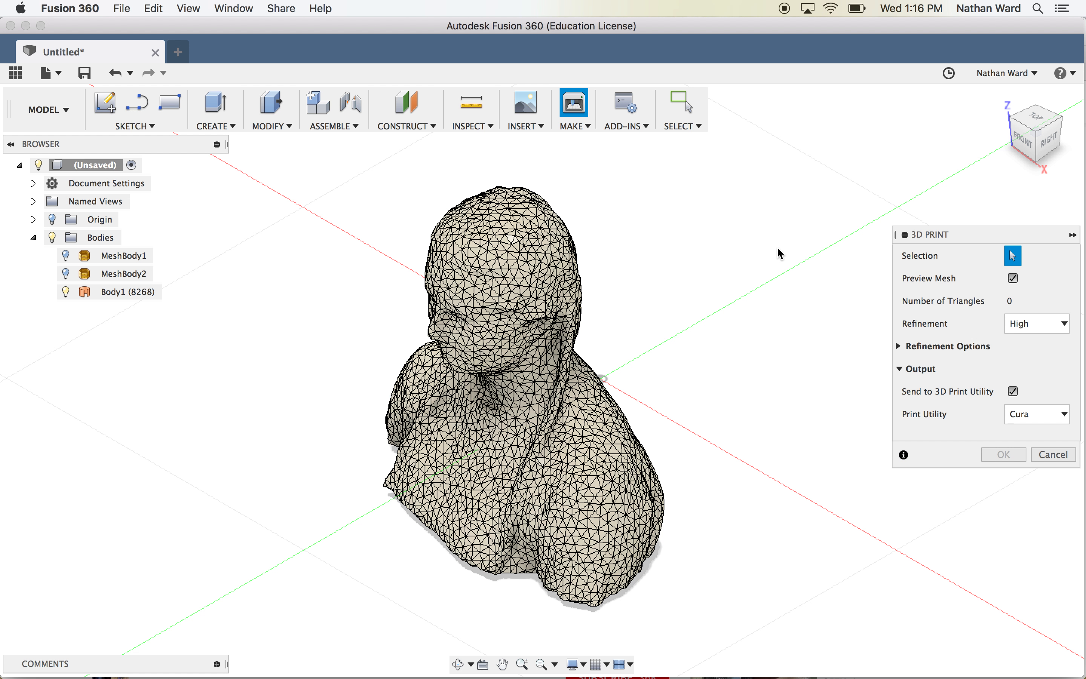
click(137, 292)
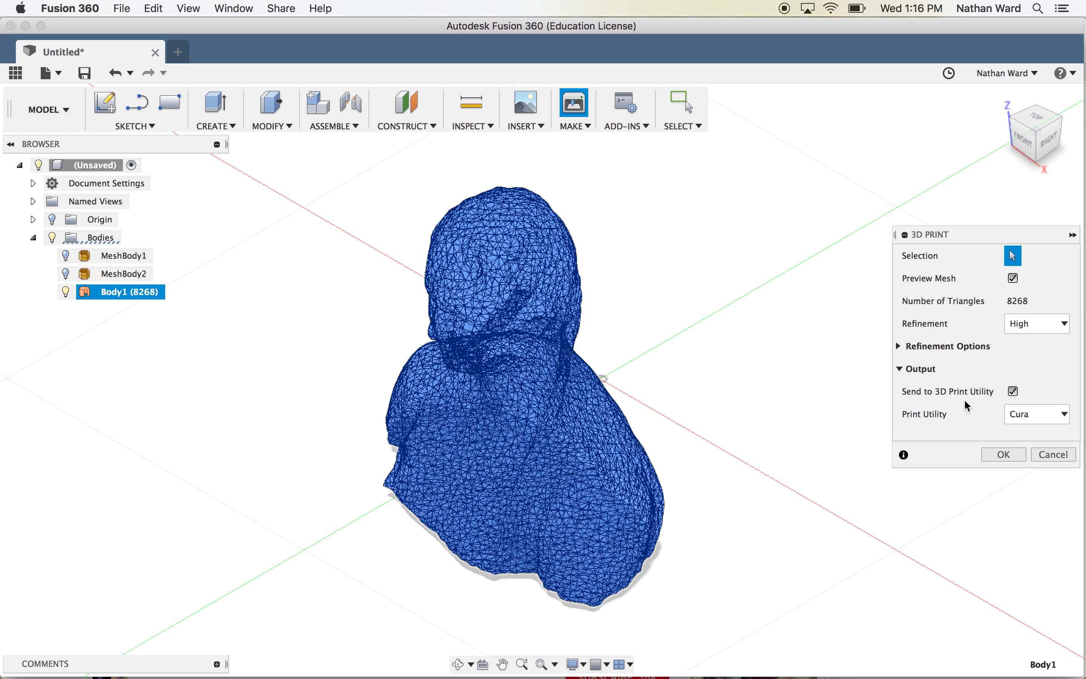
click(1013, 391)
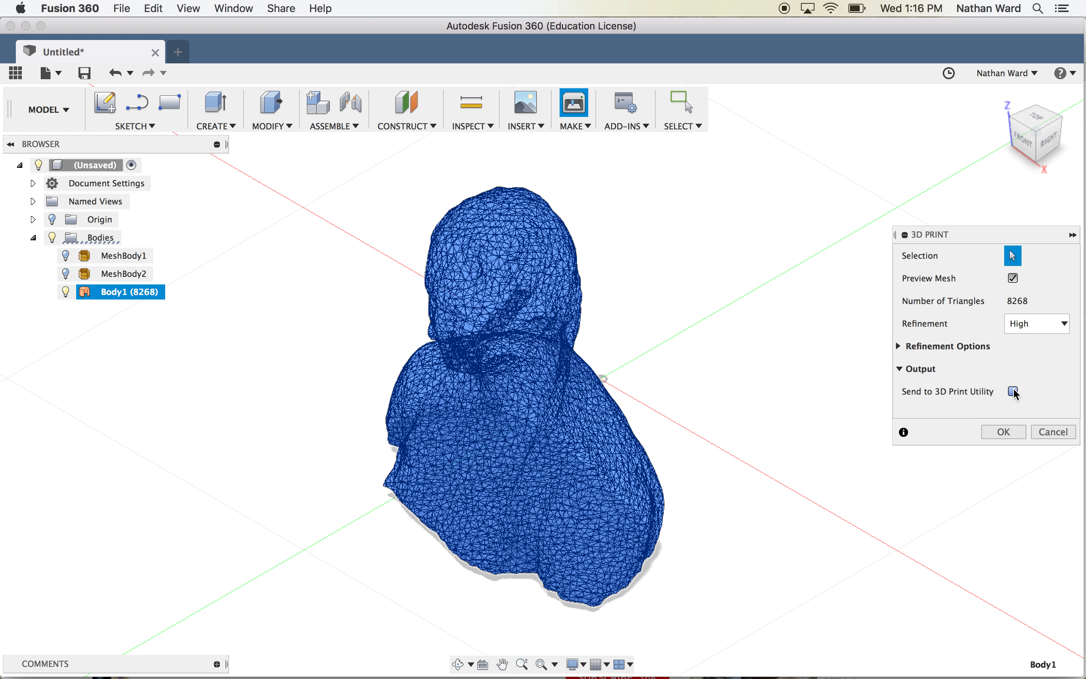
click(1003, 432)
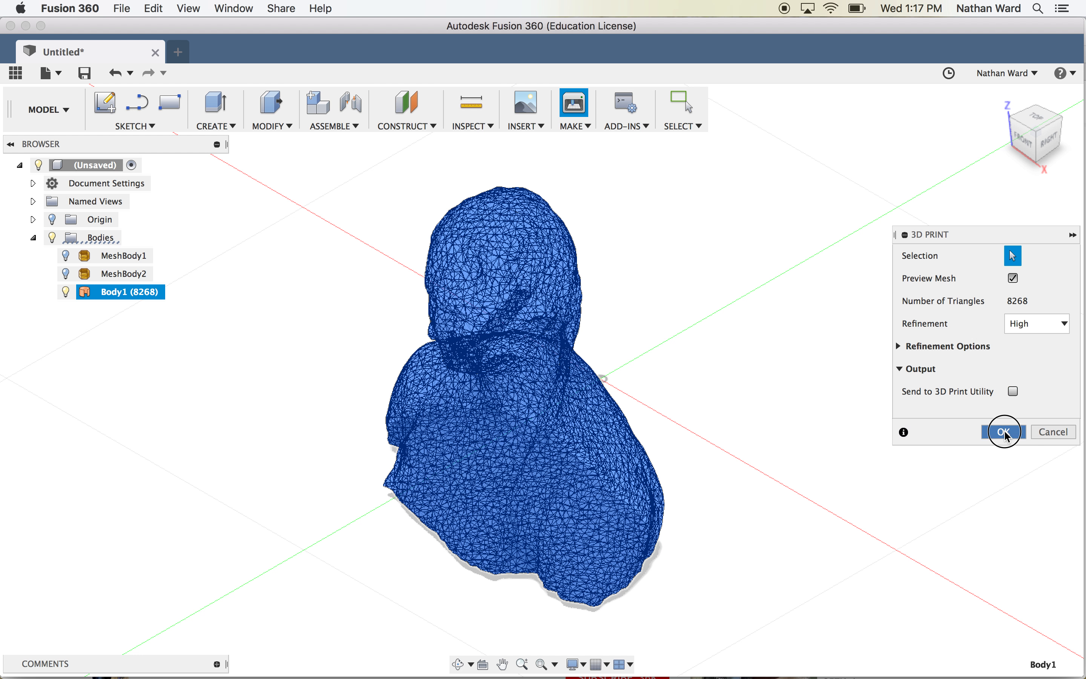